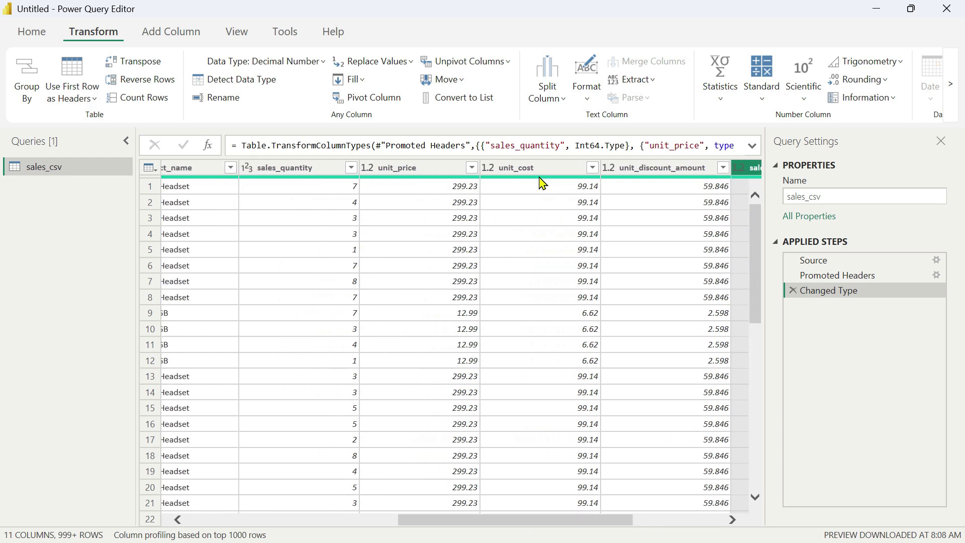
Examine the unit_cost column and compare the sales_quantity and unit_price values in the first three rows.
left_click(549, 171)
left_click(547, 171)
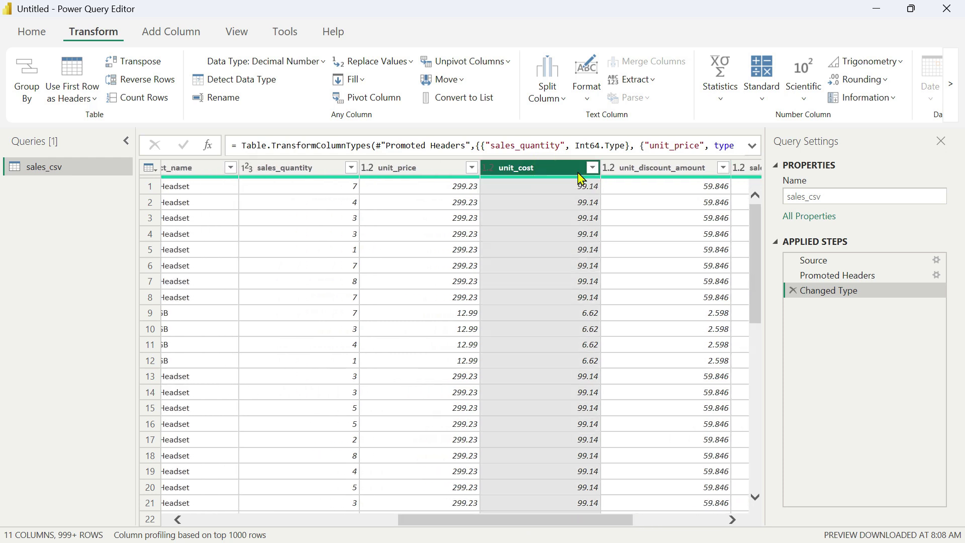
left_click_drag(579, 523, 641, 509)
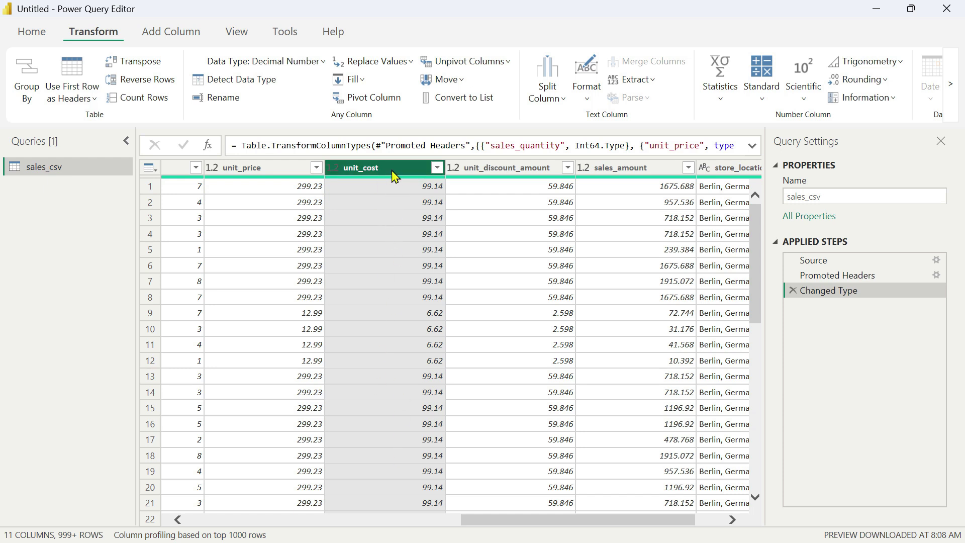
mouse_move(393, 178)
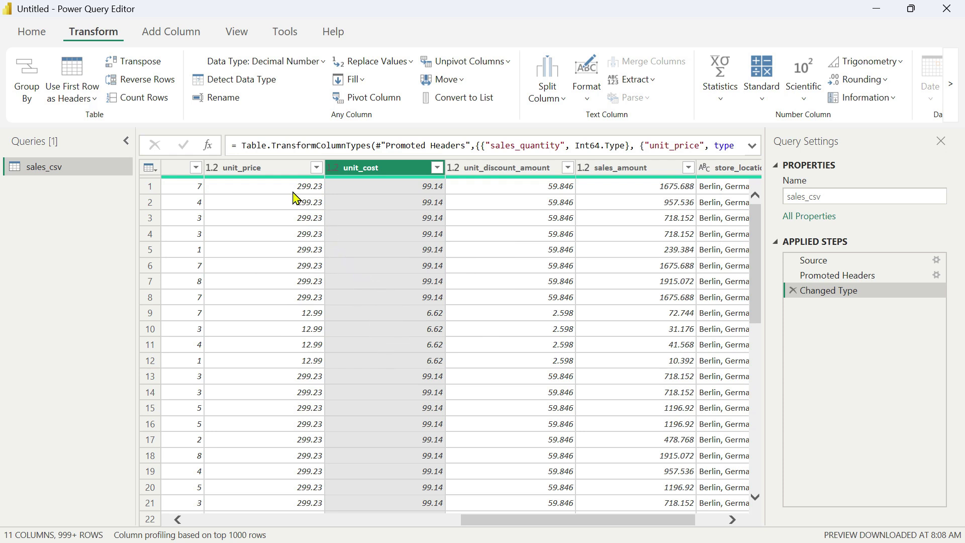
left_click_drag(506, 520, 422, 521)
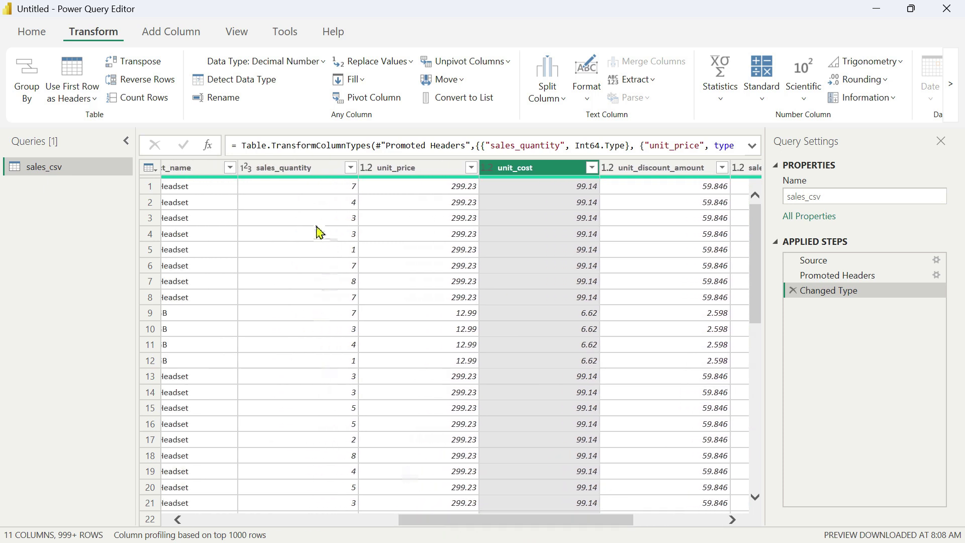
left_click(313, 191)
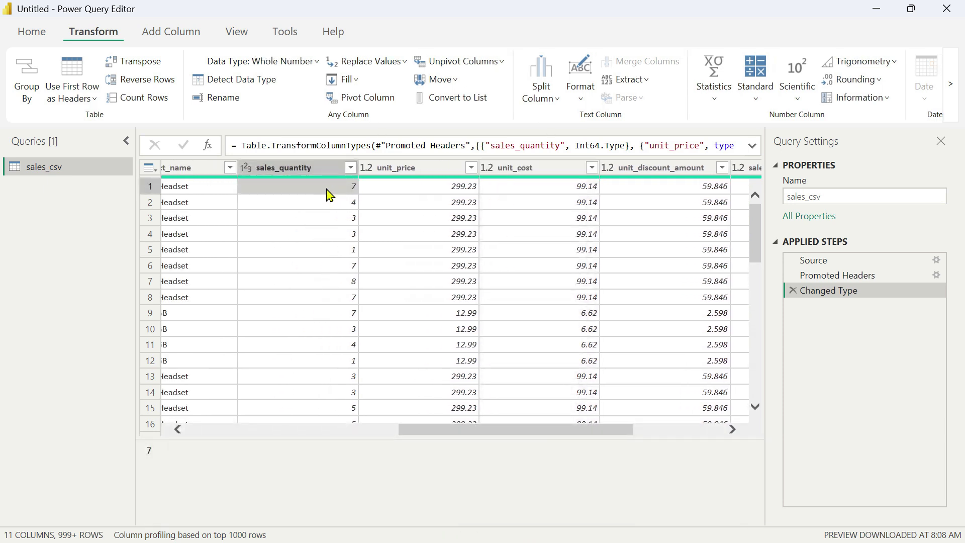
left_click(387, 194)
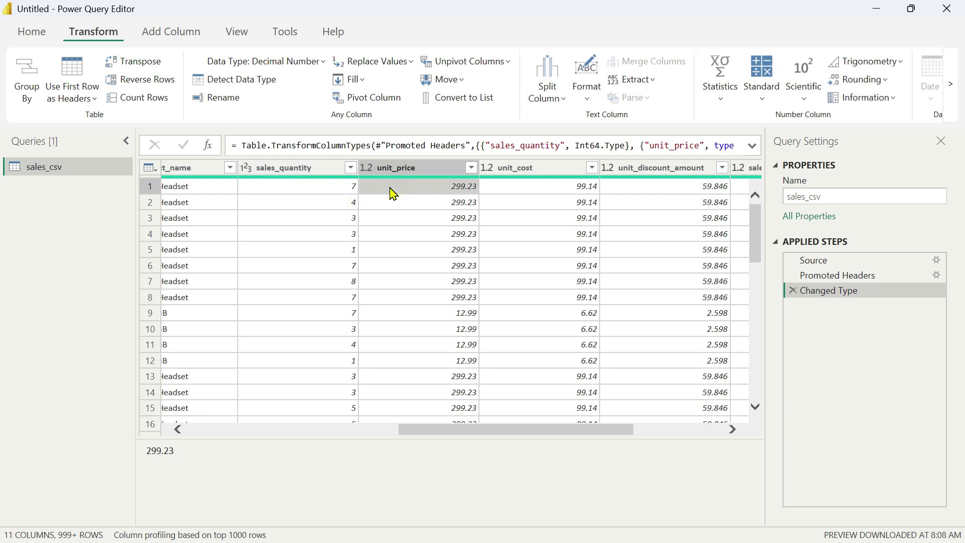
left_click(333, 205)
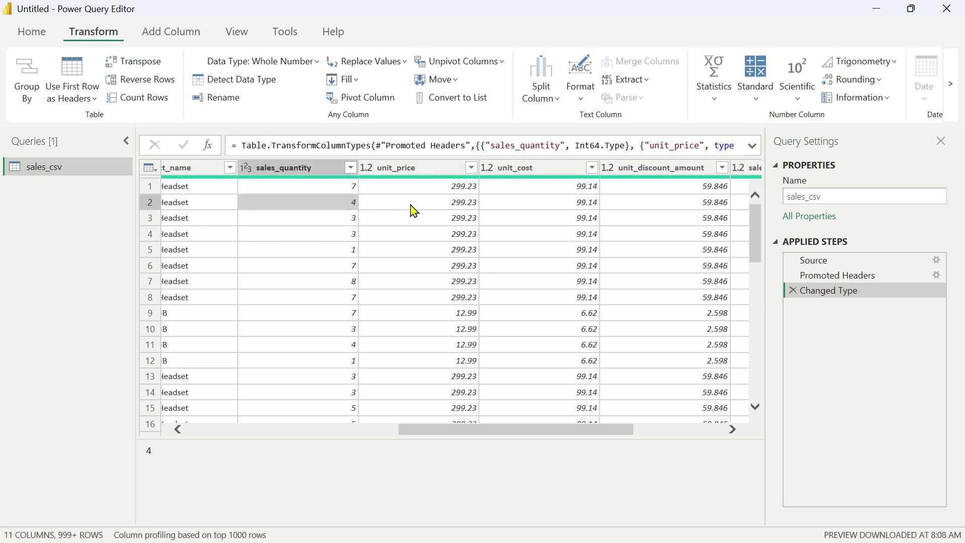
left_click(413, 207)
left_click(341, 221)
left_click(395, 220)
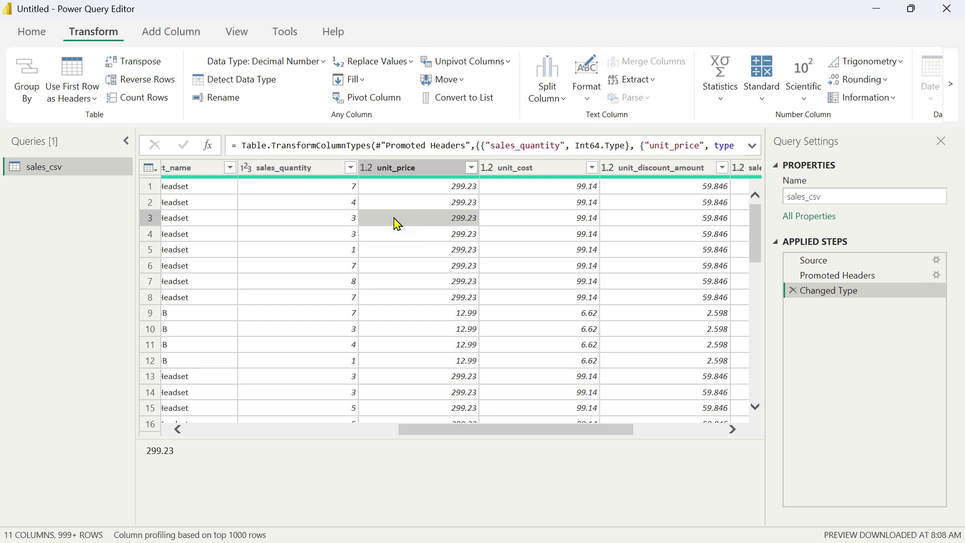
left_click_drag(517, 431, 584, 430)
left_click(393, 171)
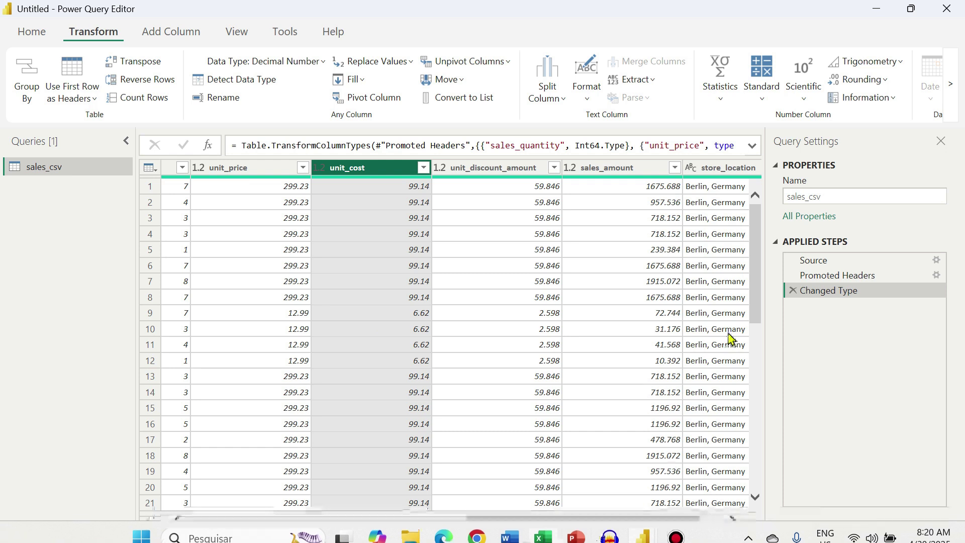
Start a new custom column in the sales_csv query and name it sales_total.
left_click_drag(551, 523, 456, 521)
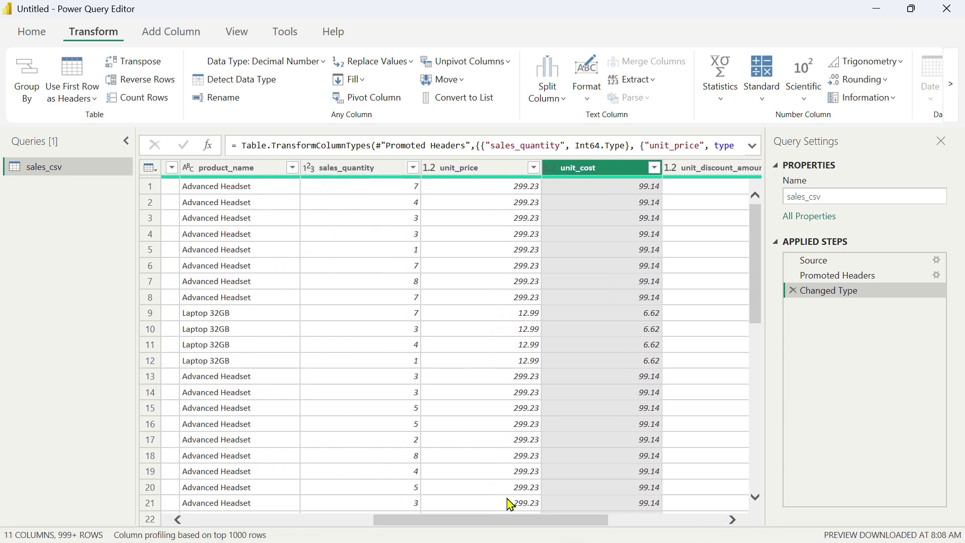
left_click(383, 171)
left_click(482, 168)
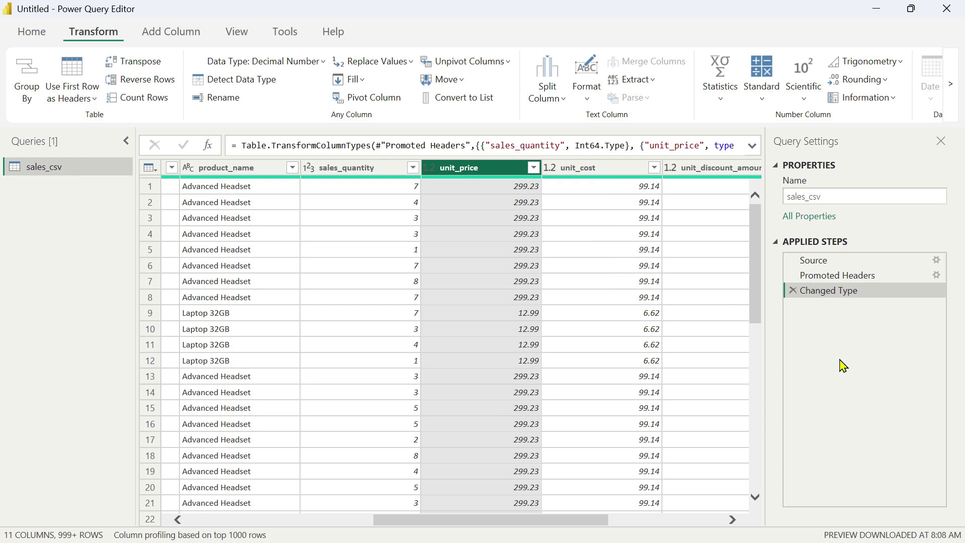
left_click(189, 36)
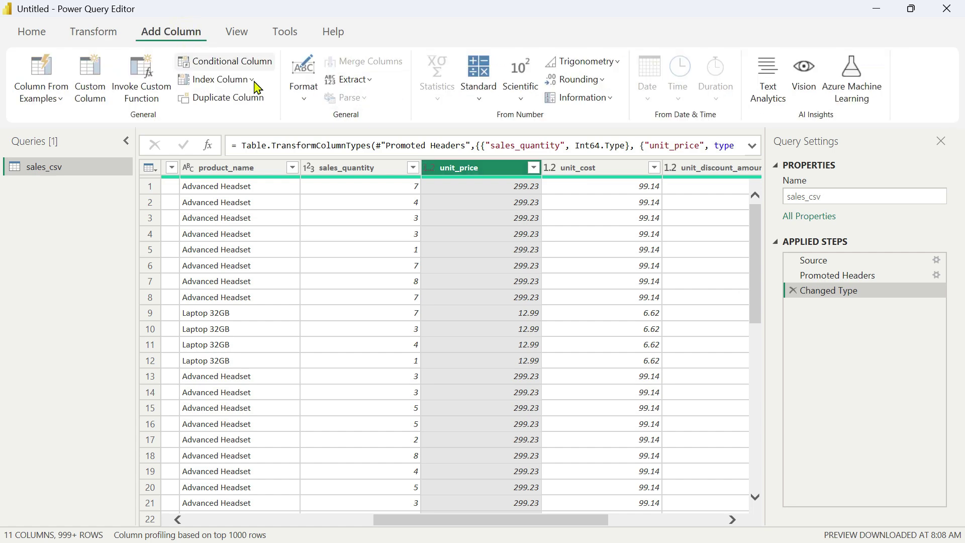
left_click(92, 78)
double_click(302, 197)
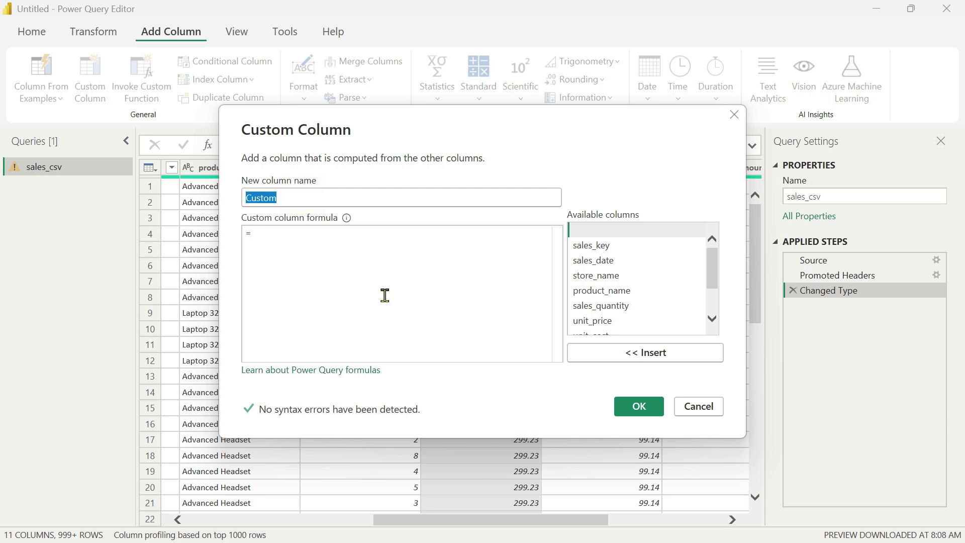
type("sales_total")
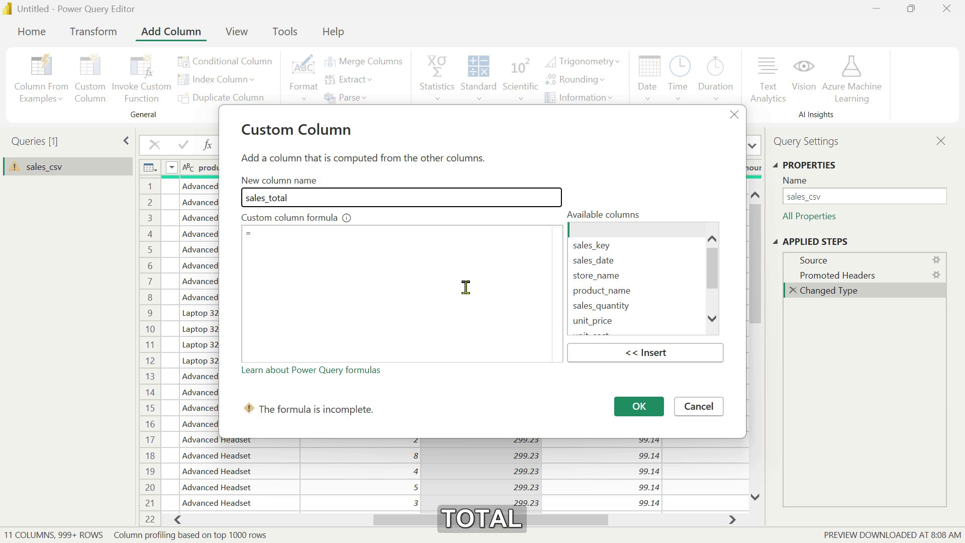
Define the custom column formula as [sales_quantity]*[unit_price] and create the column.
left_click(385, 231)
scroll(647, 306, "down", 1)
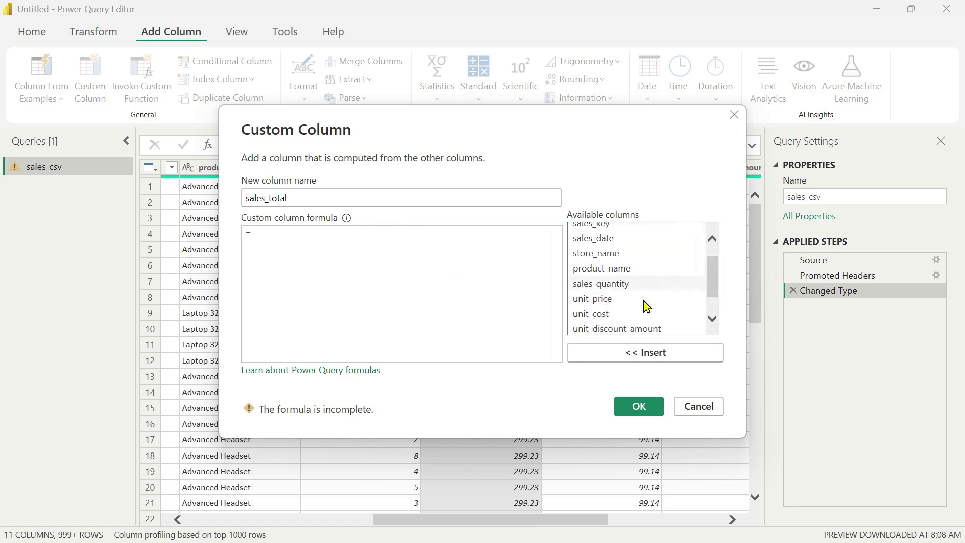
double_click(614, 291)
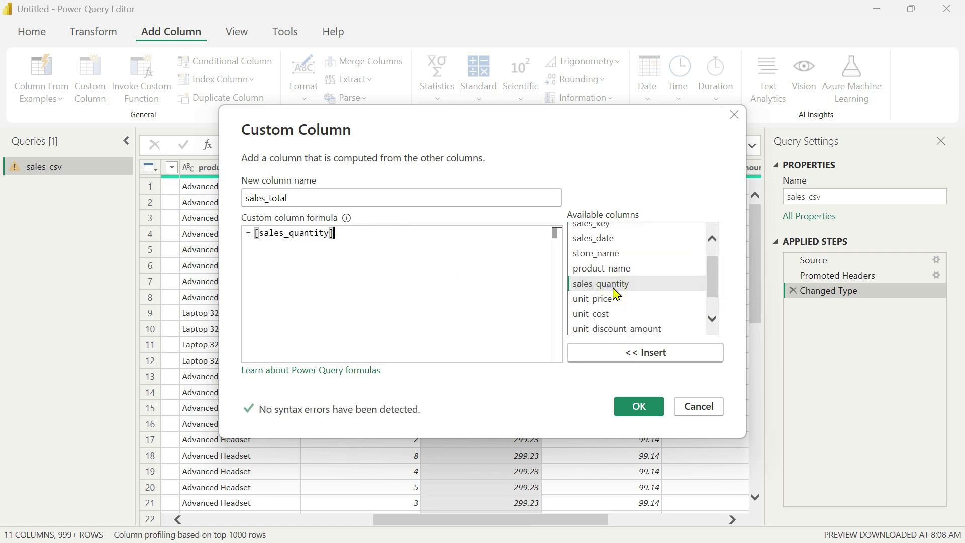
type("*")
double_click(605, 300)
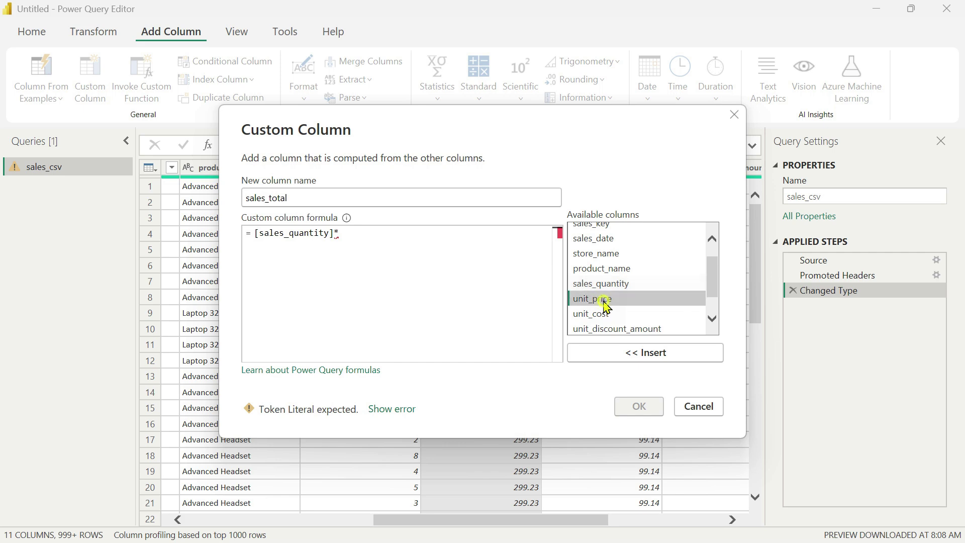
left_click(649, 413)
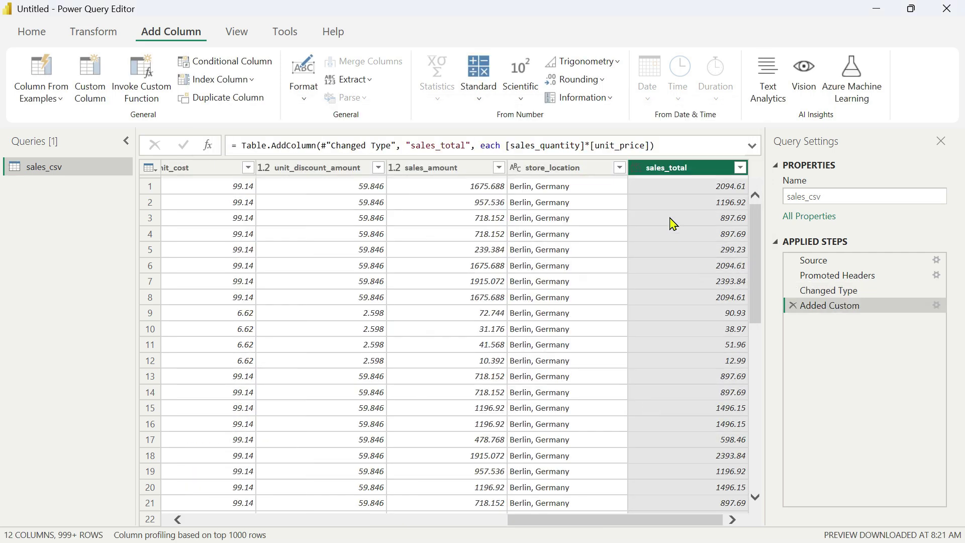
Set the sales_total column's data type to Decimal Number and move it between unit_price and unit_cost.
left_click(636, 169)
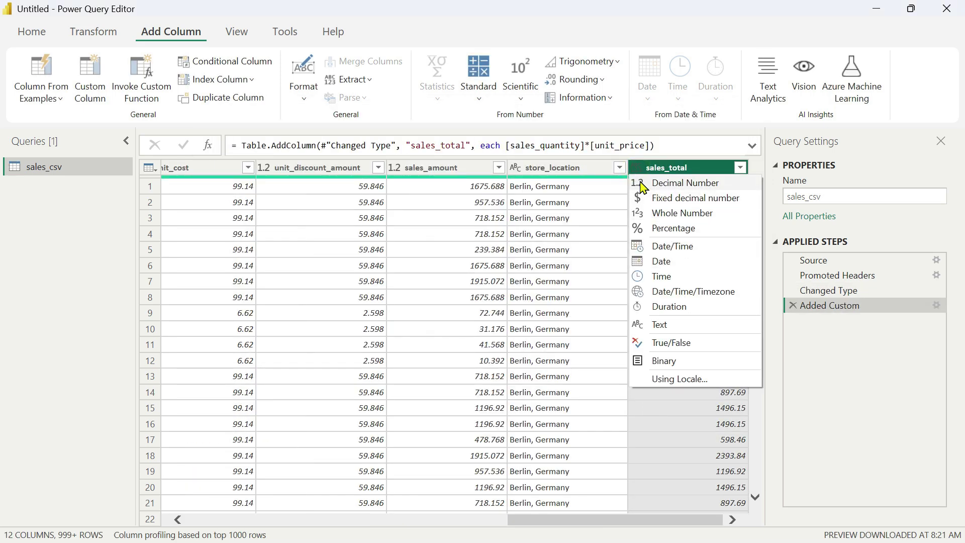
left_click(645, 183)
left_click_drag(647, 180, 256, 187)
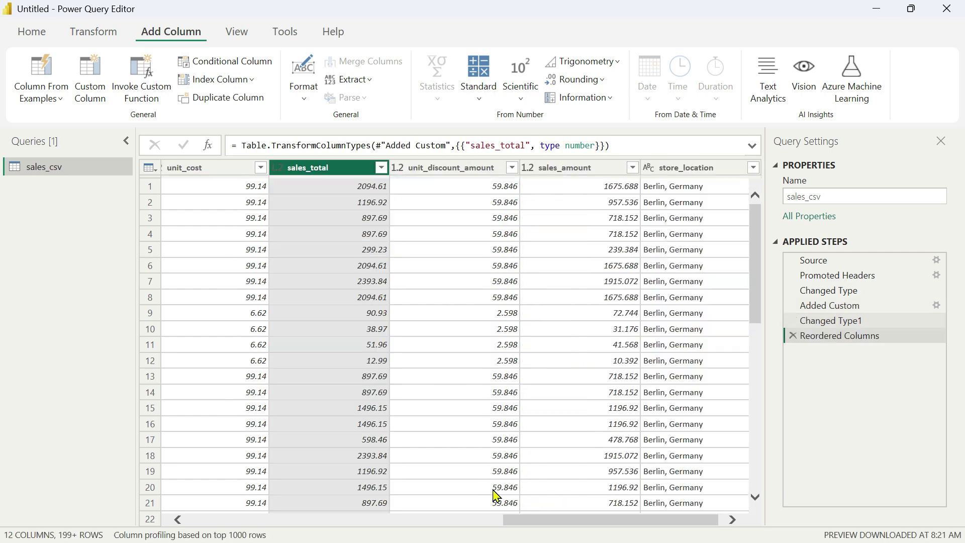
left_click_drag(577, 527, 482, 532)
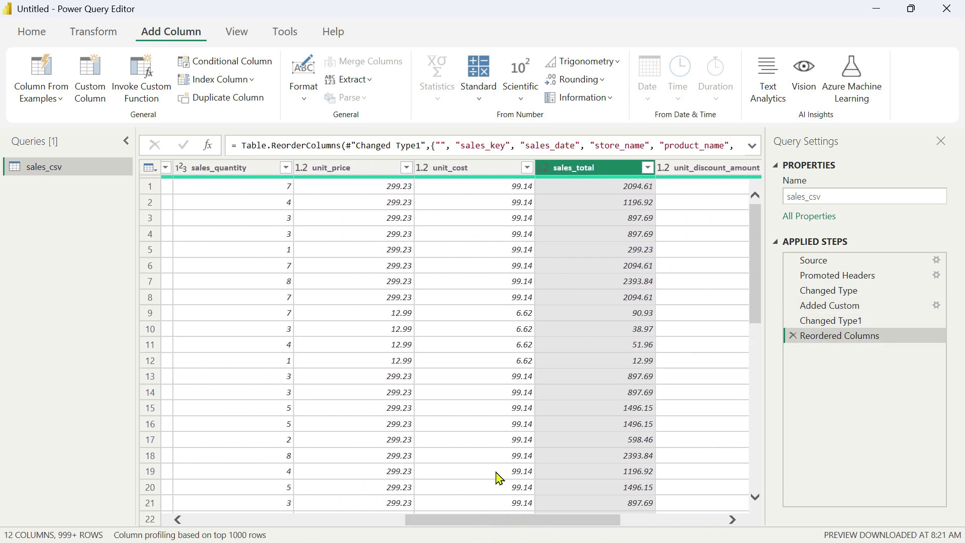
left_click_drag(582, 178, 467, 175)
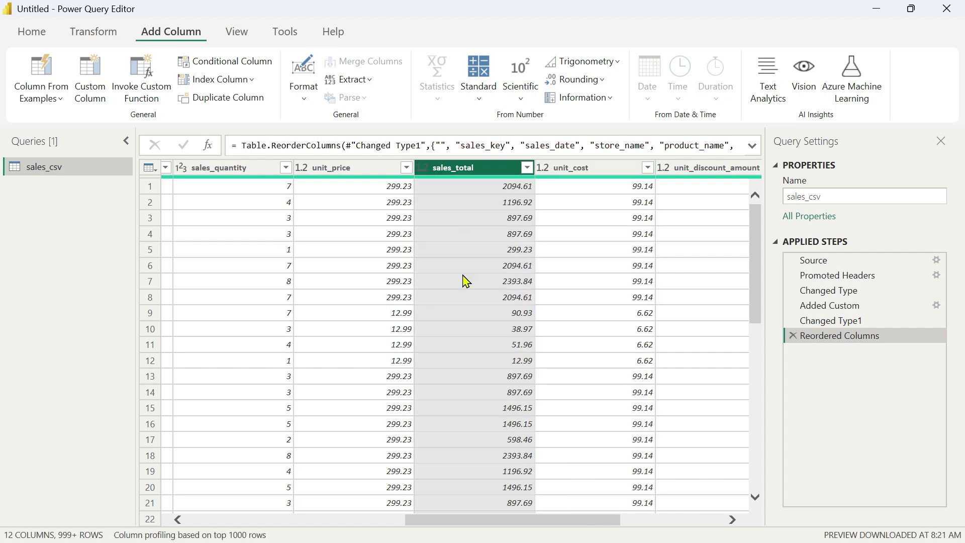
Check sales_quantity and unit_price against sales_total across the first three rows.
left_click_drag(492, 529, 441, 523)
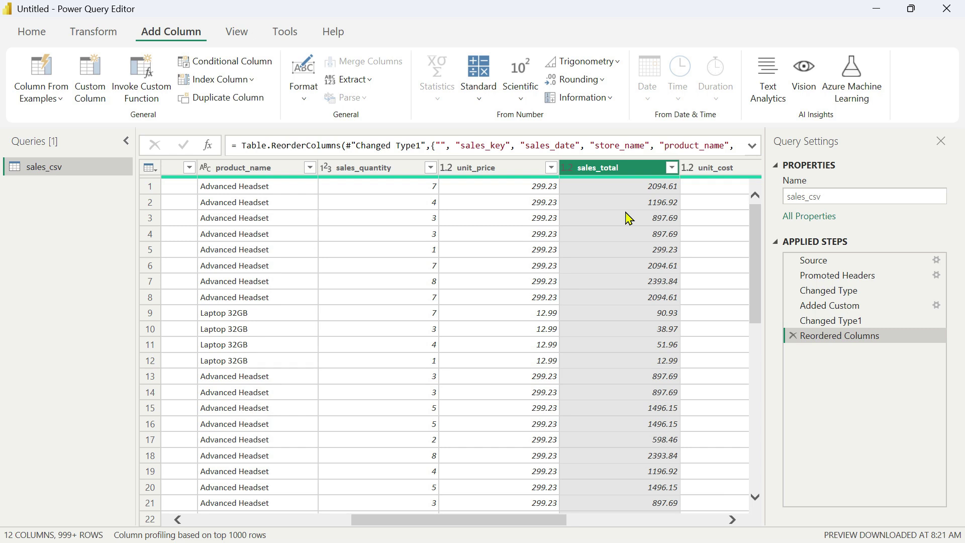
left_click(399, 187)
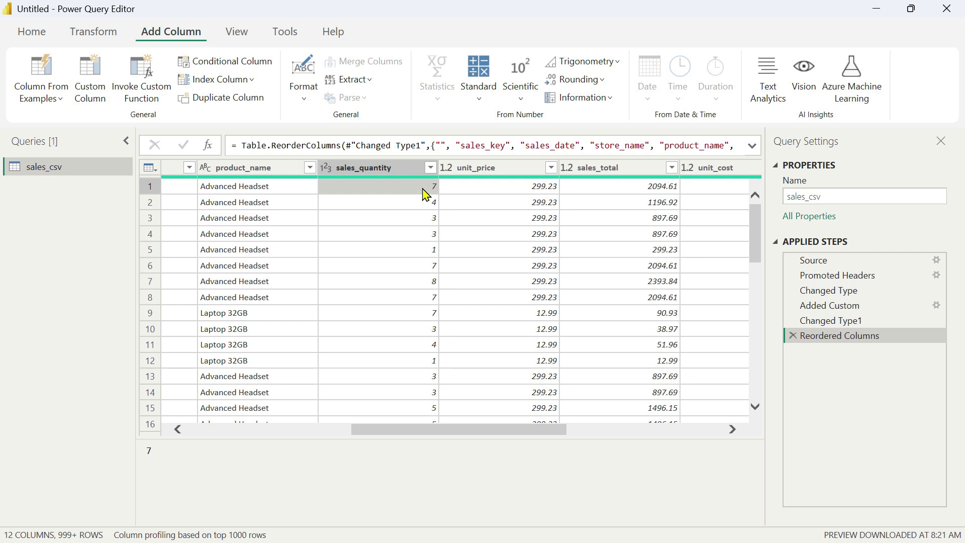
left_click(485, 194)
left_click(623, 197)
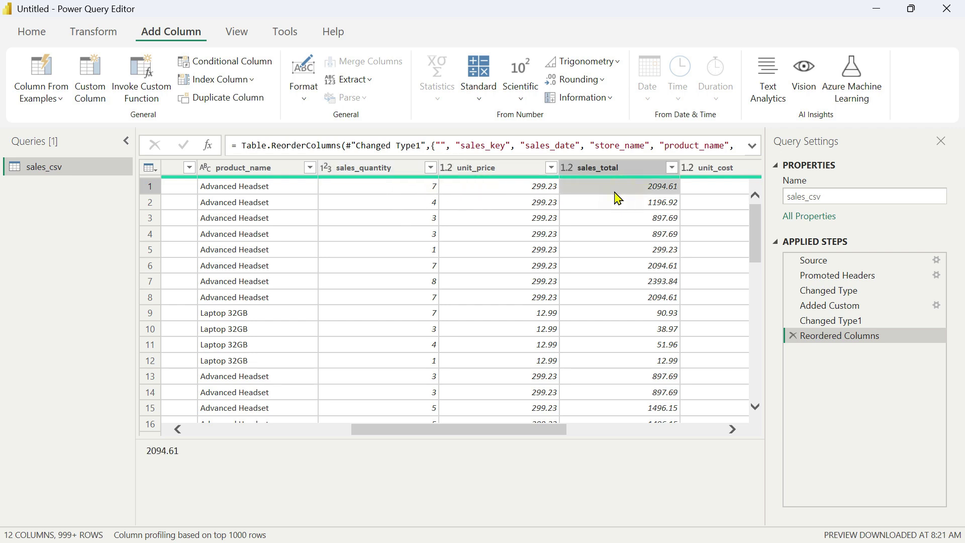
left_click(427, 203)
left_click(476, 203)
left_click(619, 203)
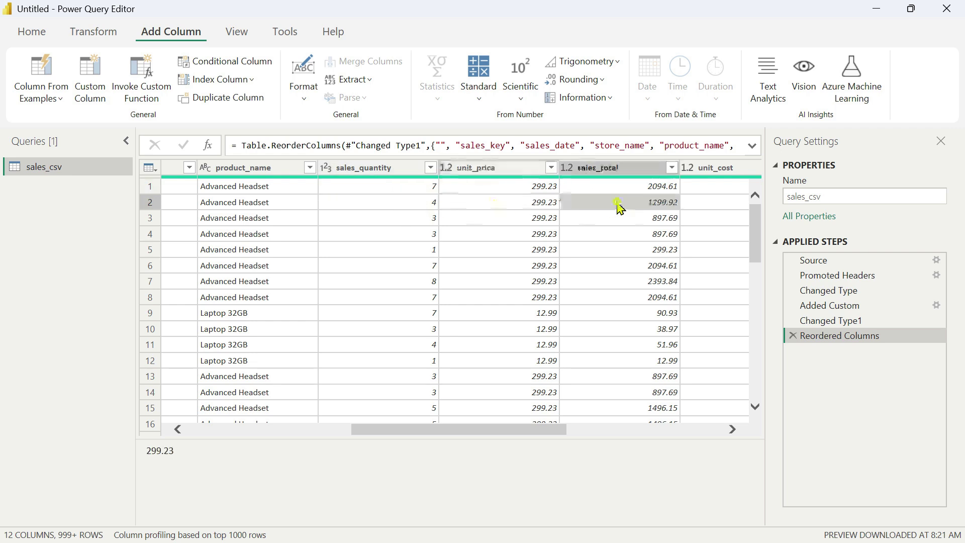
left_click(421, 222)
left_click(487, 219)
left_click(634, 222)
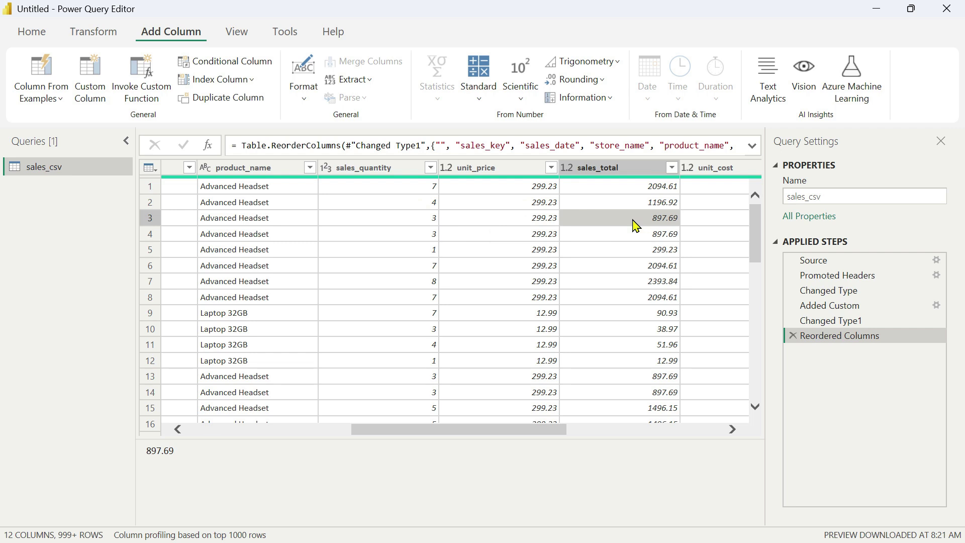
left_click(625, 168)
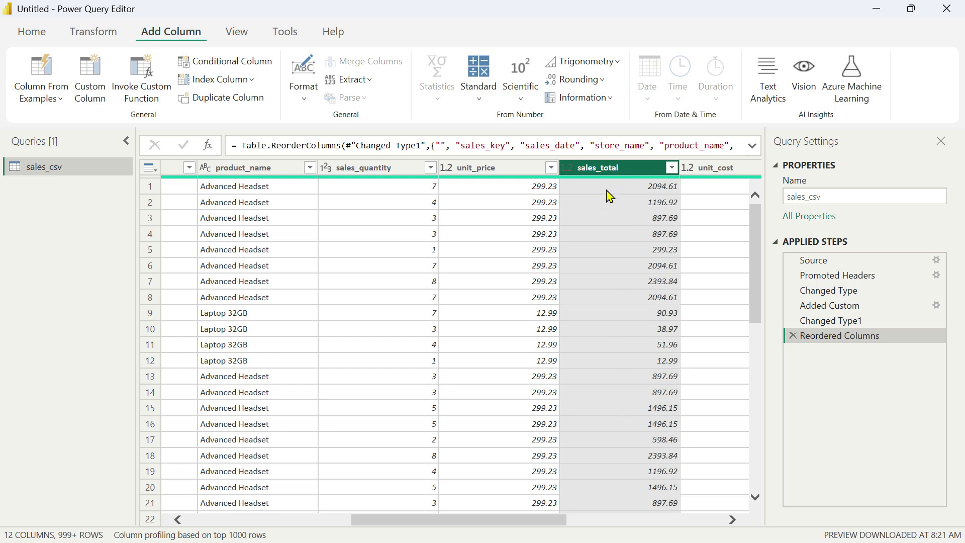
left_click(414, 192)
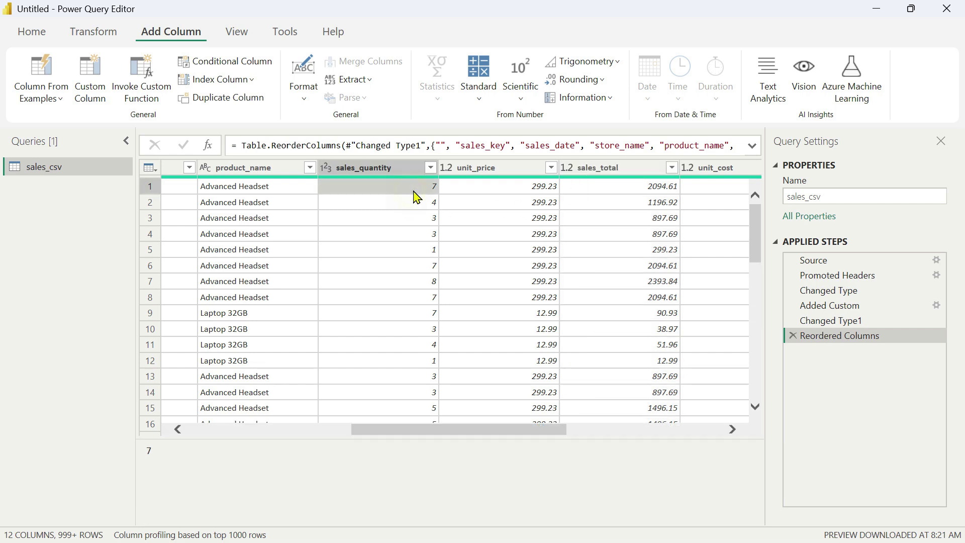
left_click(482, 193)
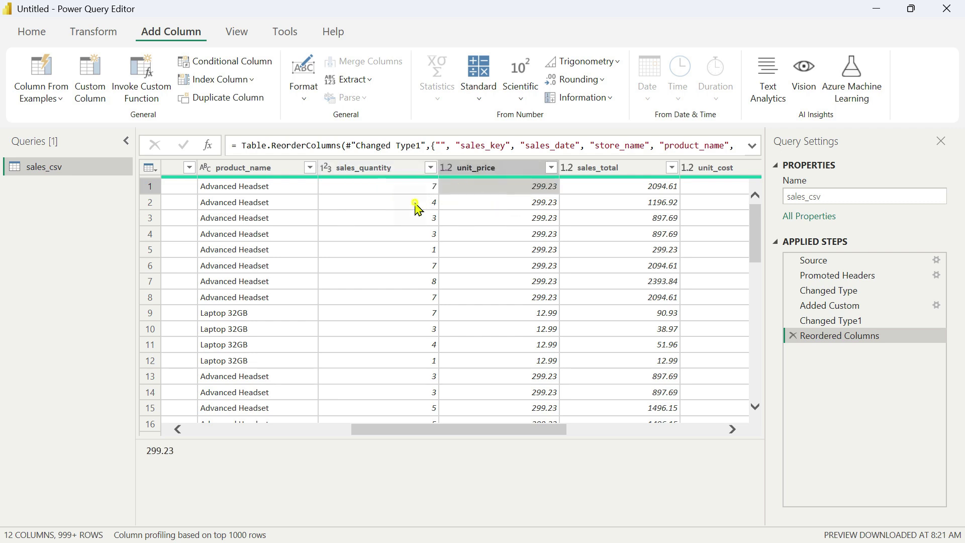
left_click(418, 208)
left_click(470, 208)
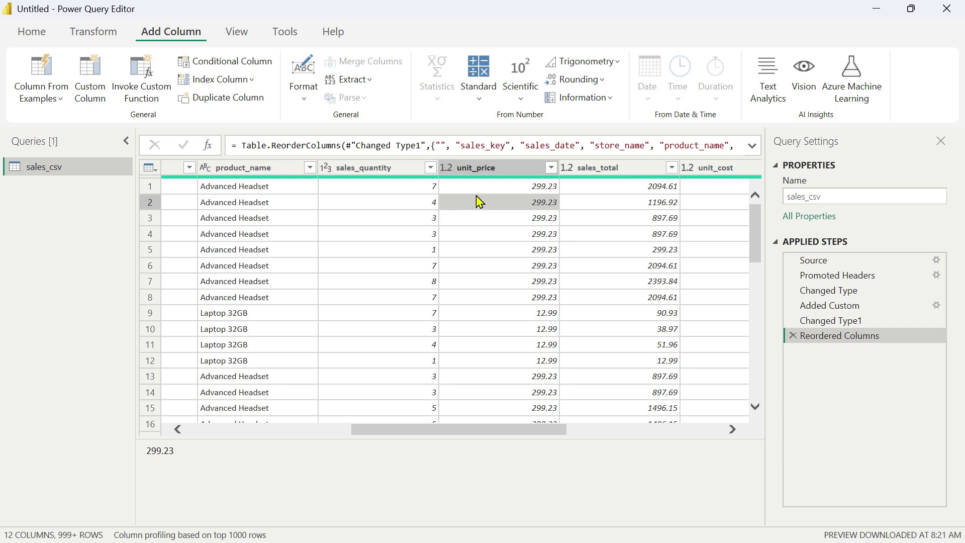
left_click(608, 171)
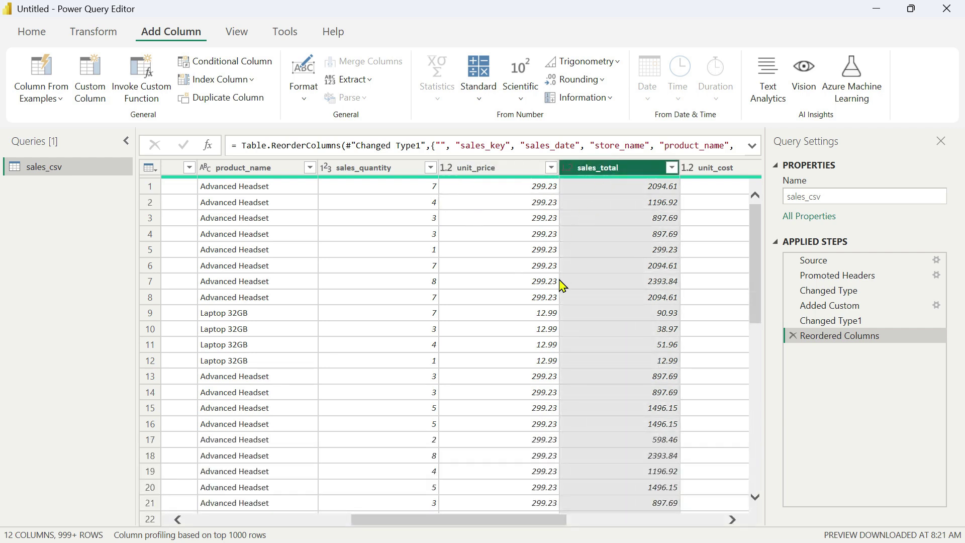
Calculate the sum of the unit_cost column in the sales_csv query.
mouse_move(501, 526)
left_click_drag(519, 521, 598, 518)
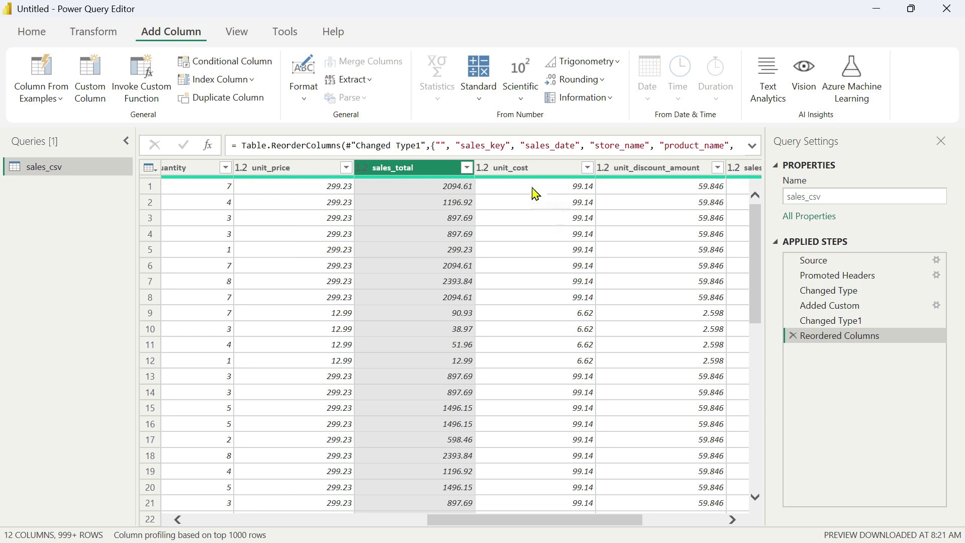
left_click(537, 170)
left_click_drag(517, 521, 565, 522)
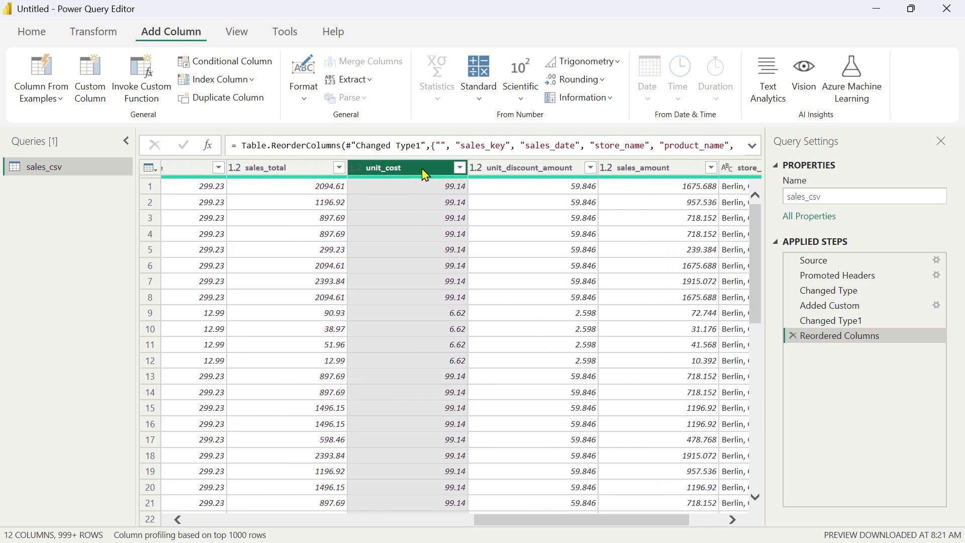
left_click(96, 35)
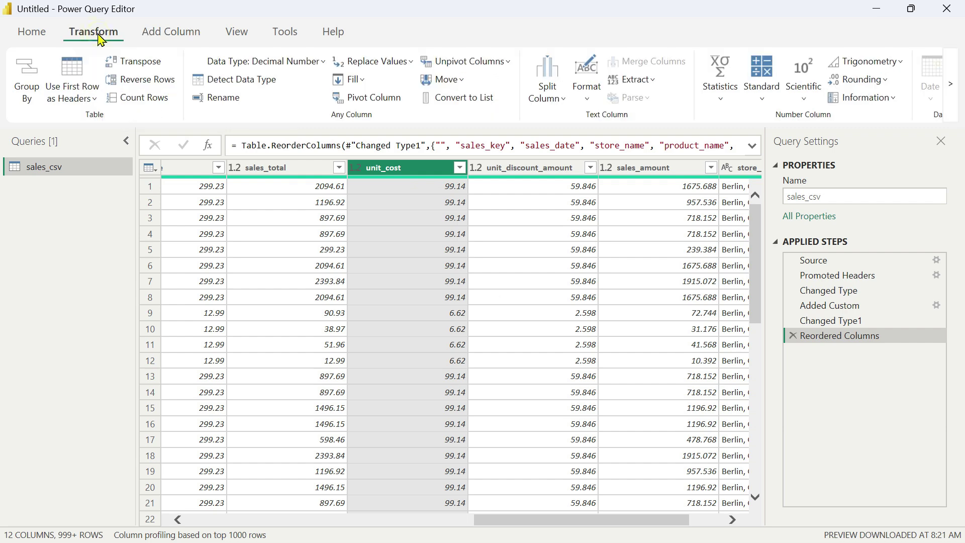
left_click(721, 103)
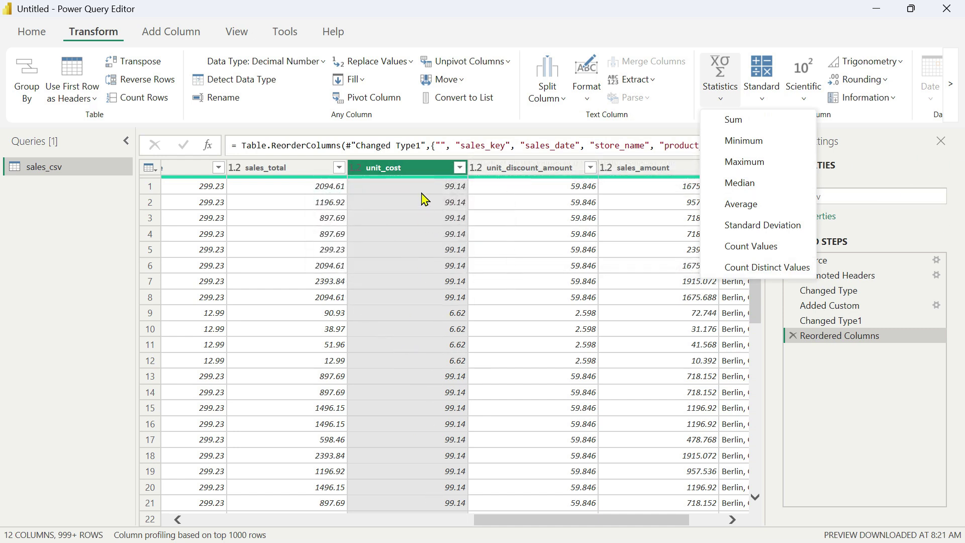
left_click(739, 125)
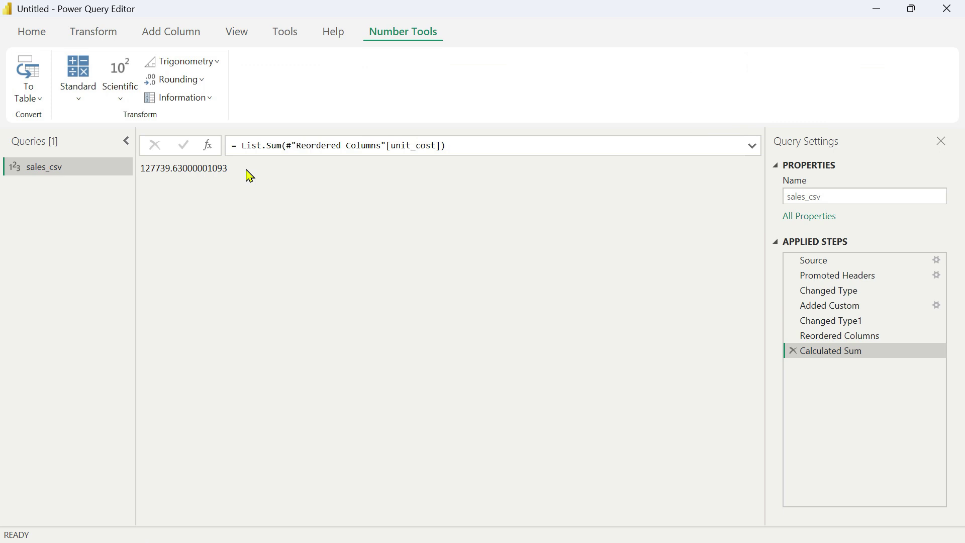
Check the calculated unit_cost sum and remove the Calculated Sum step to restore the sales_csv table.
left_click_drag(227, 171, 148, 179)
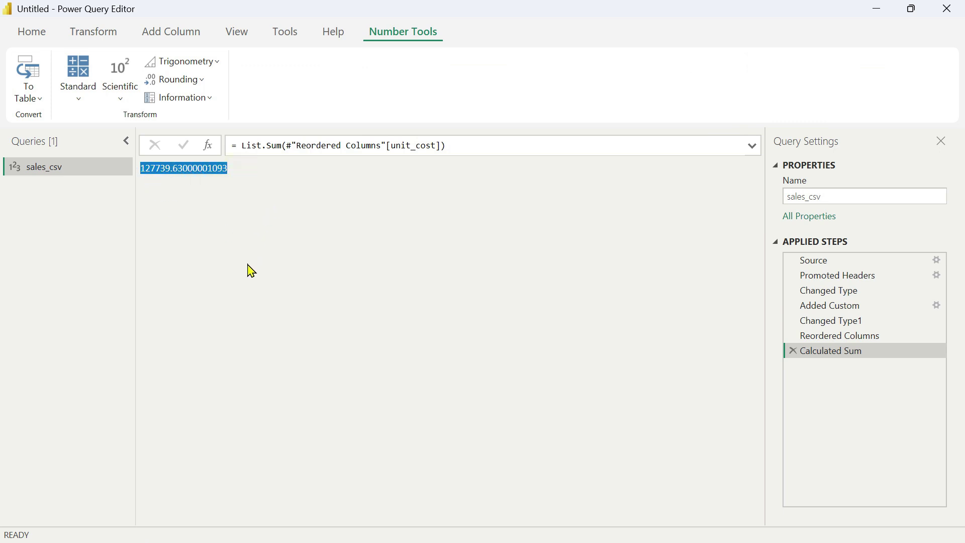
left_click(188, 216)
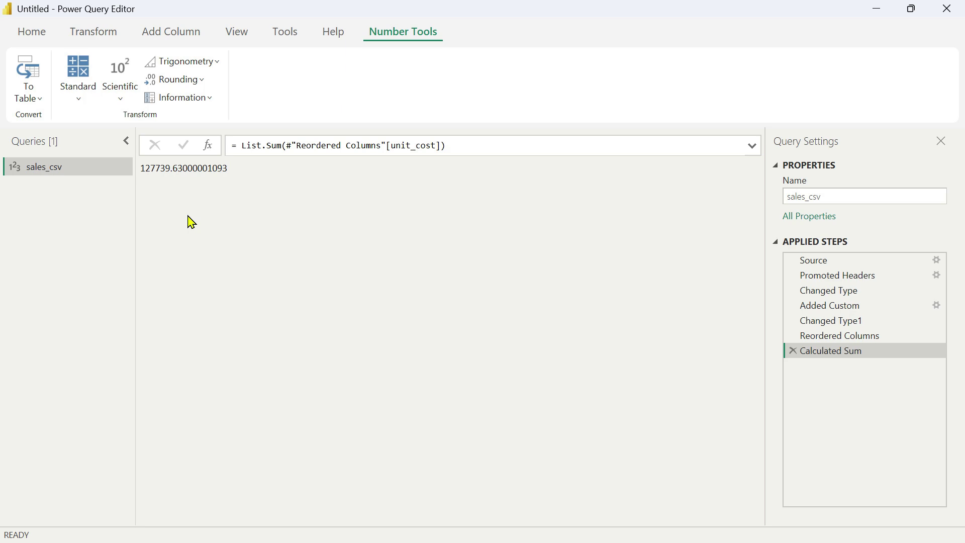
left_click(793, 351)
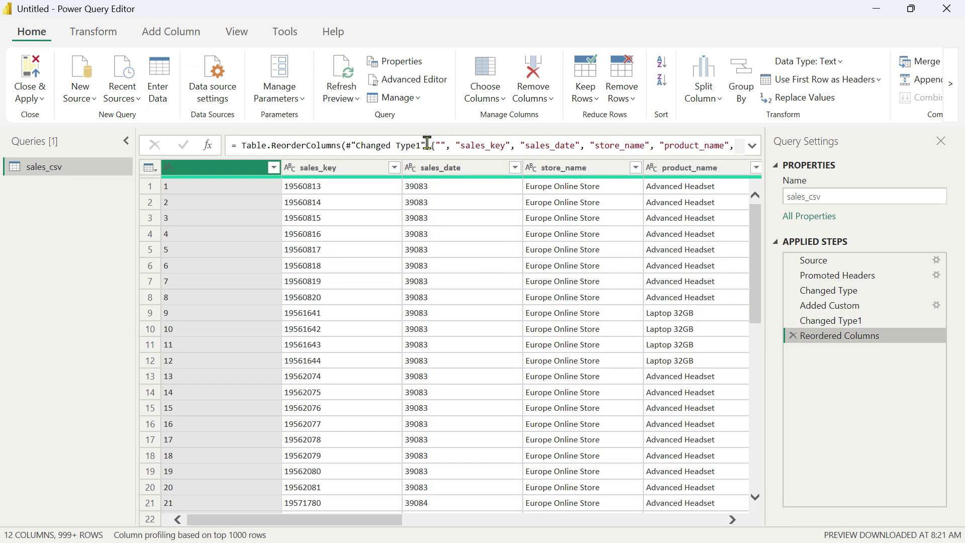
Calculate the average of the unit_price column, check the result and remove the Calculated Average step.
left_click_drag(358, 522, 518, 523)
left_click(528, 169)
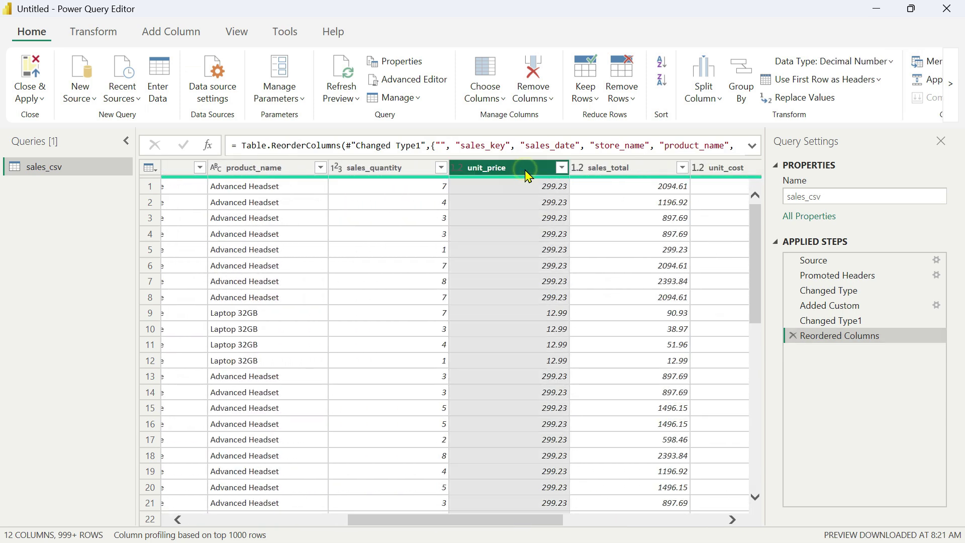
left_click(92, 32)
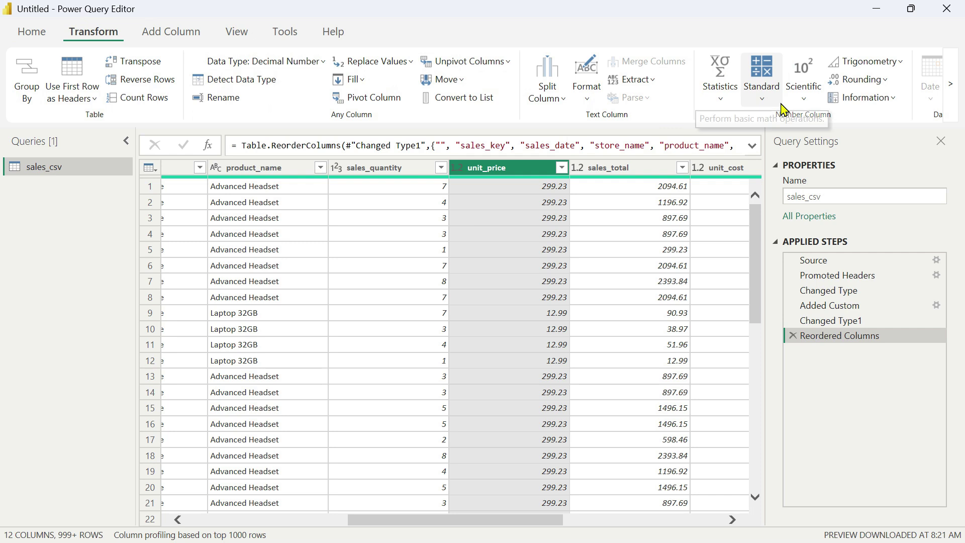
left_click(721, 98)
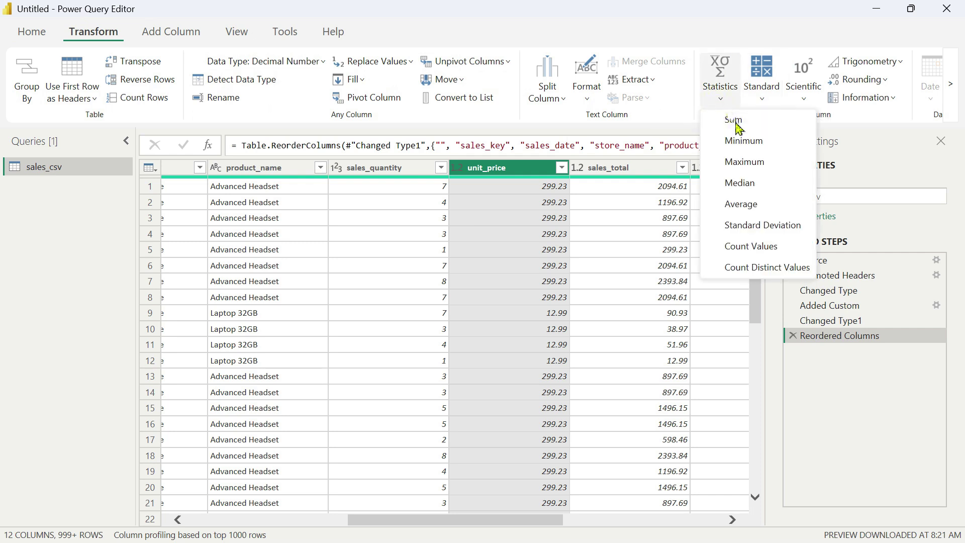
left_click(741, 204)
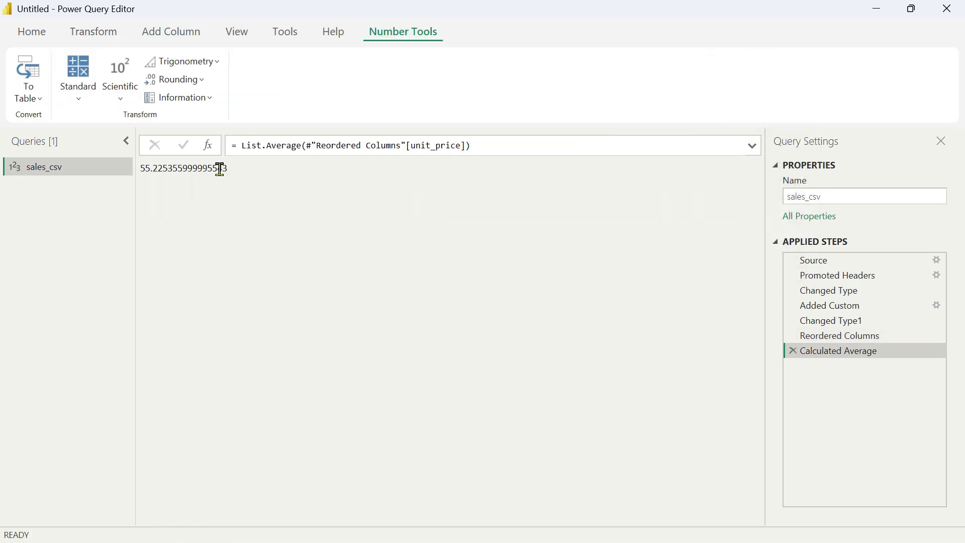
left_click_drag(239, 177, 143, 171)
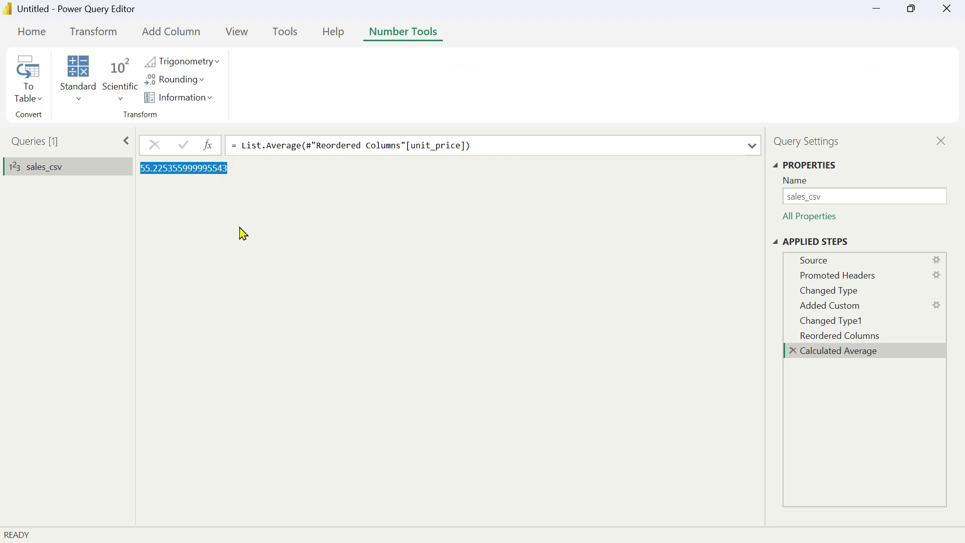
left_click(793, 351)
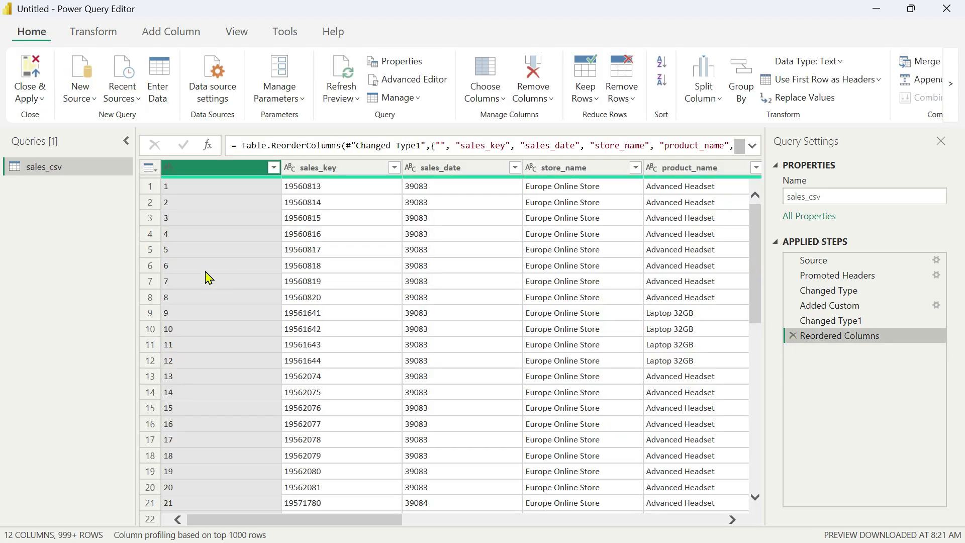
Calculate the maximum of the unit_cost column, check the result and remove the Calculated Maximum step.
left_click_drag(275, 520, 510, 510)
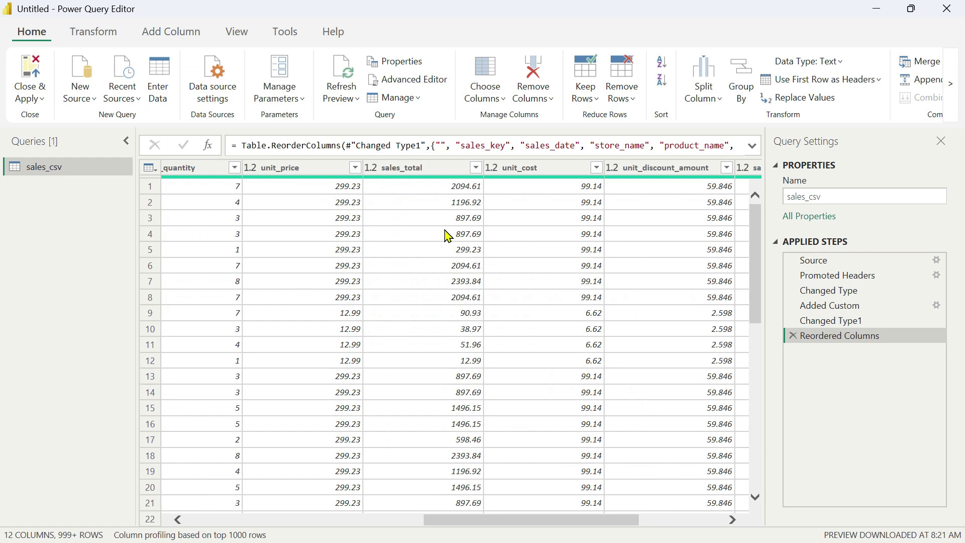
left_click(430, 169)
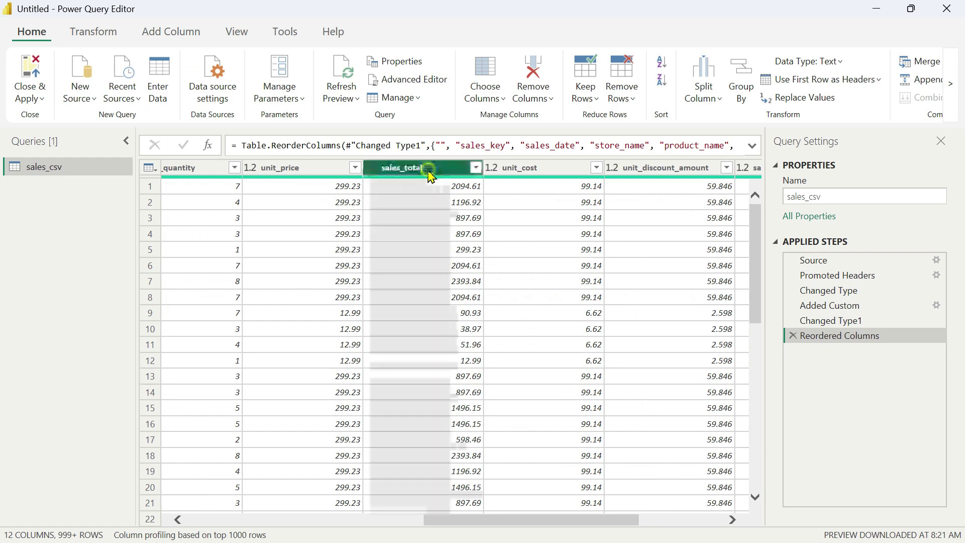
left_click(534, 179)
left_click_drag(528, 522, 592, 523)
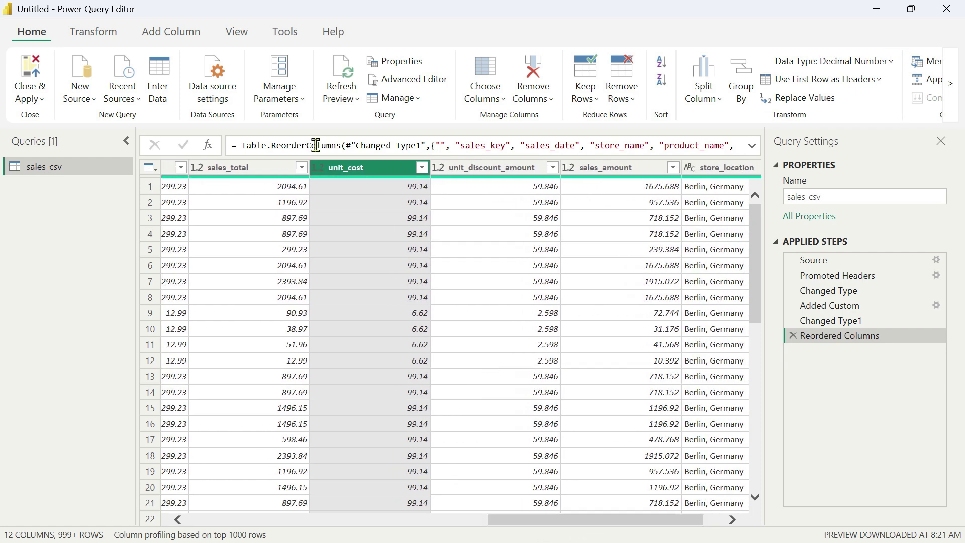
left_click(96, 38)
left_click(721, 96)
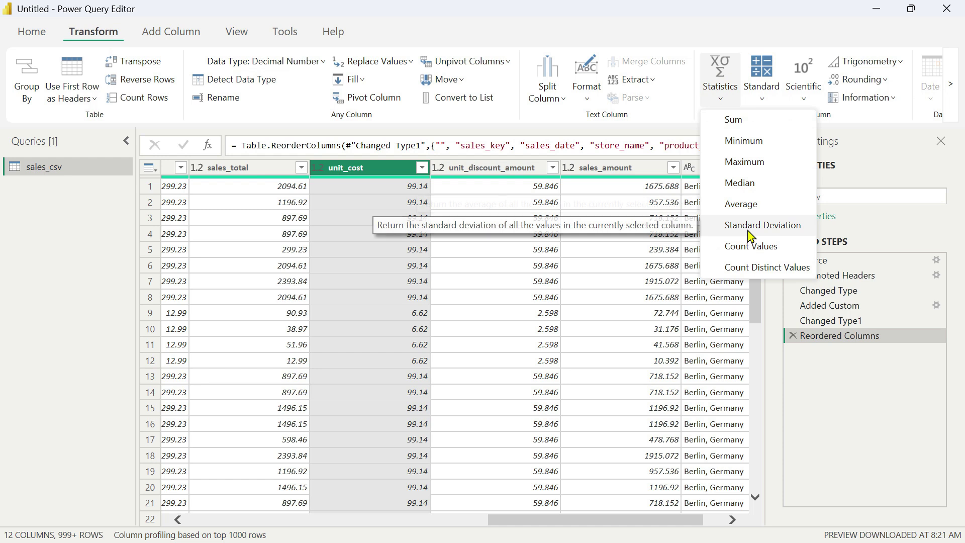
left_click(746, 165)
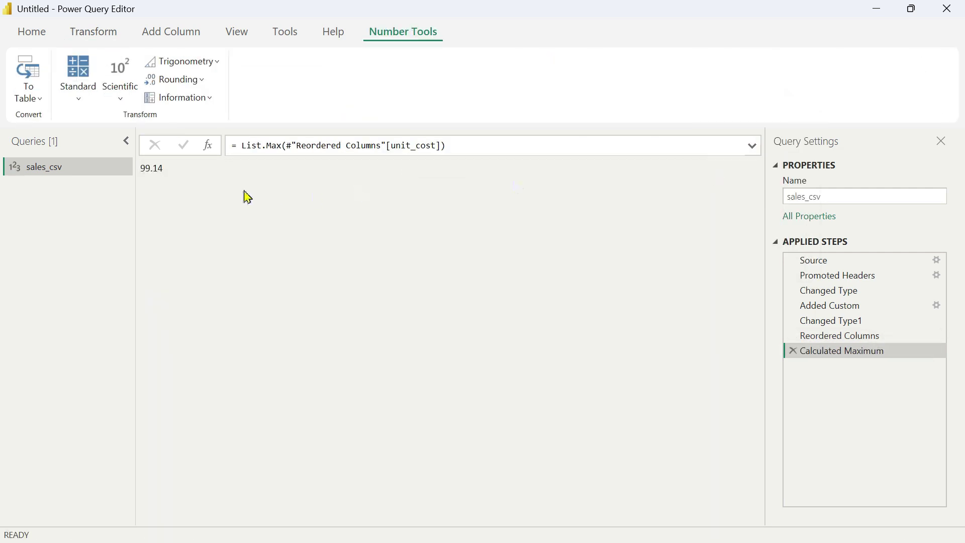
left_click_drag(170, 177, 143, 175)
left_click(793, 351)
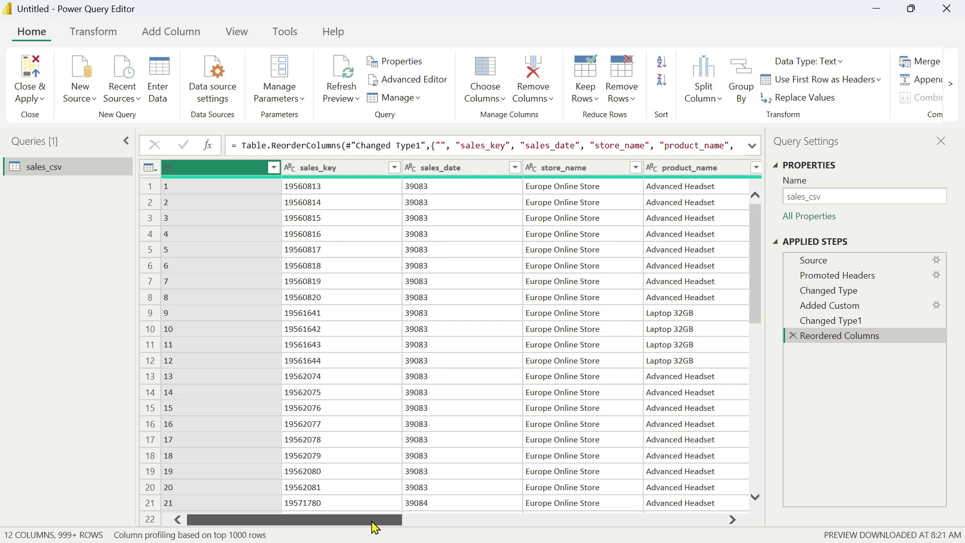
Review the Statistics operations offered for the unit_cost column without applying any of them.
left_click_drag(374, 526, 627, 493)
left_click(461, 169)
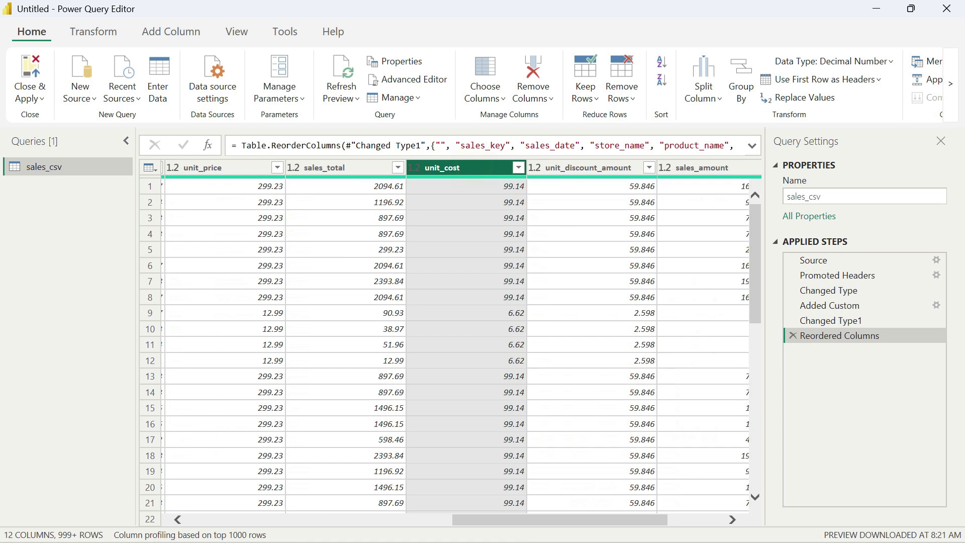
left_click_drag(610, 519, 646, 355)
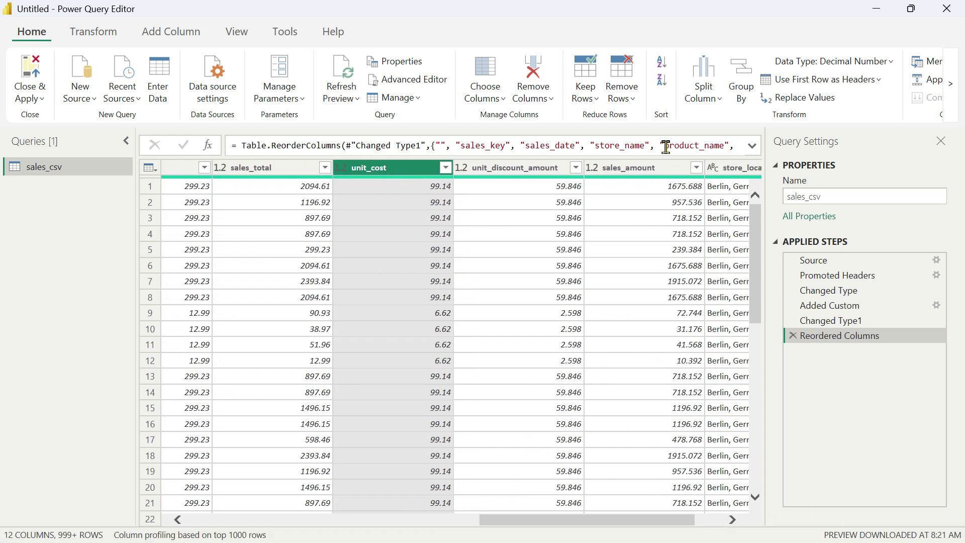
left_click(105, 33)
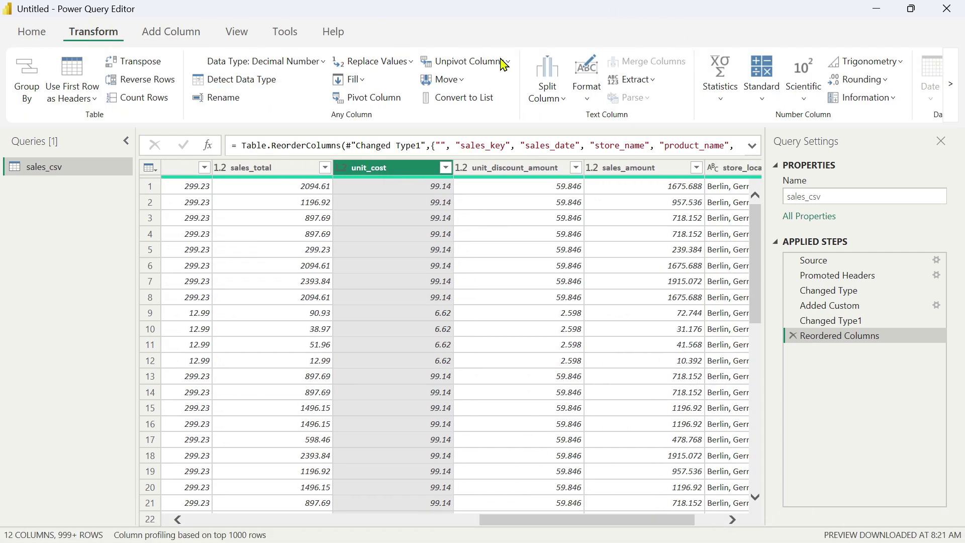
left_click(721, 102)
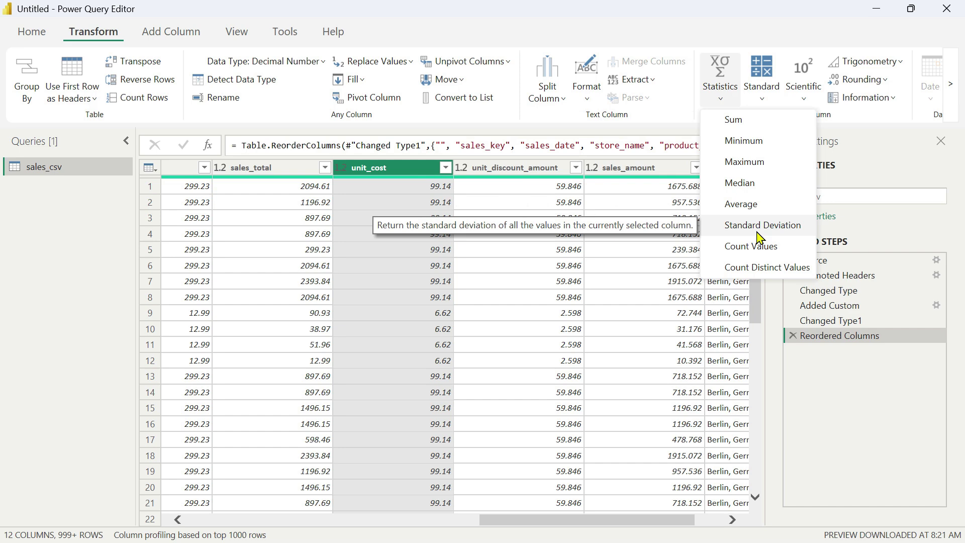
left_click(551, 116)
Load the complete list of distinct store_name values for review and leave the column unfiltered.
left_click_drag(542, 531, 346, 535)
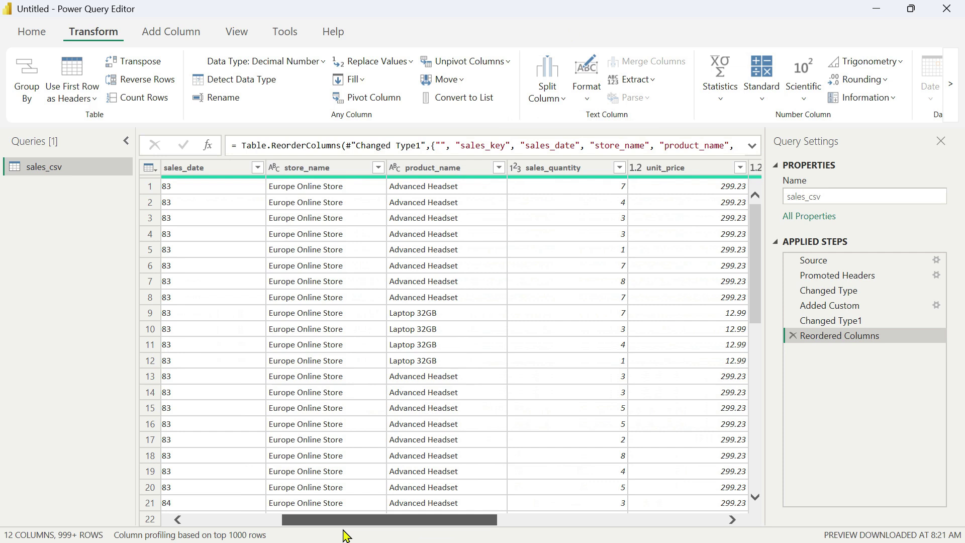
left_click(353, 258)
left_click_drag(431, 532, 382, 530)
key("alt+Down")
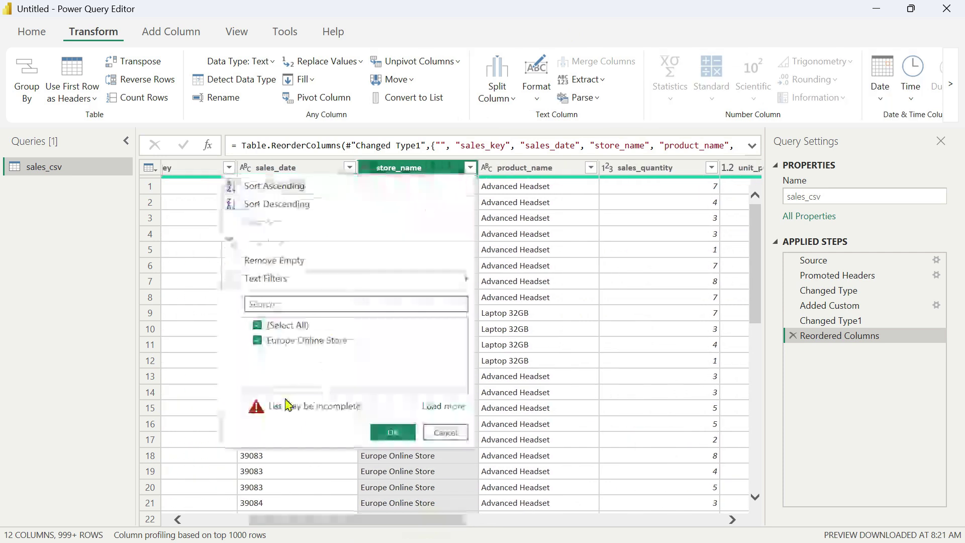
left_click(432, 406)
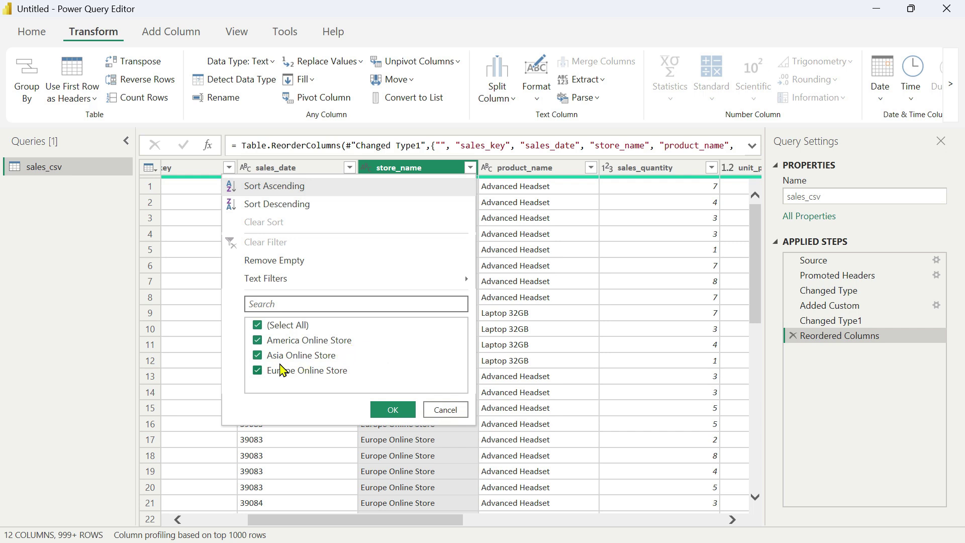
left_click(445, 410)
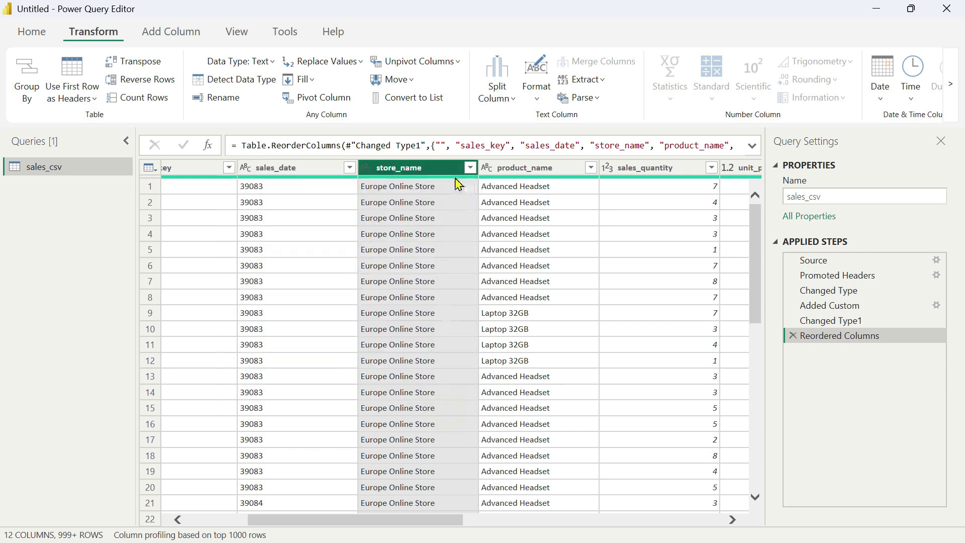
Compare the availability of Statistics operations for the text columns product_name and store_name with that for sales_quantity.
left_click(543, 173)
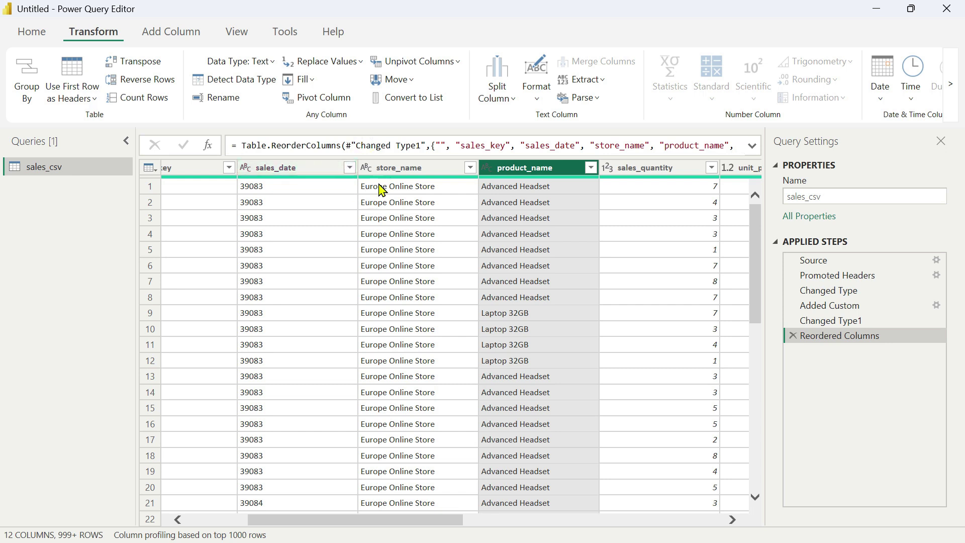
left_click(408, 170)
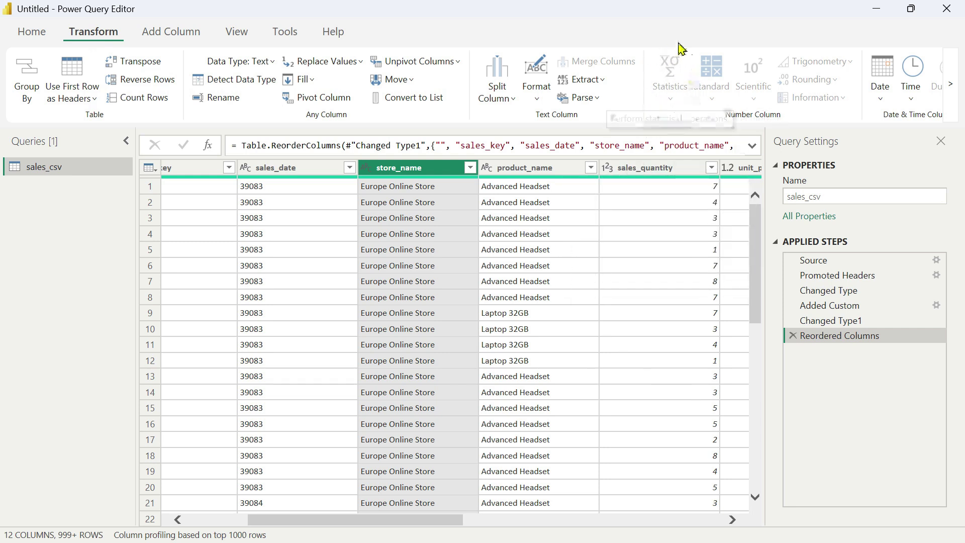
left_click(656, 175)
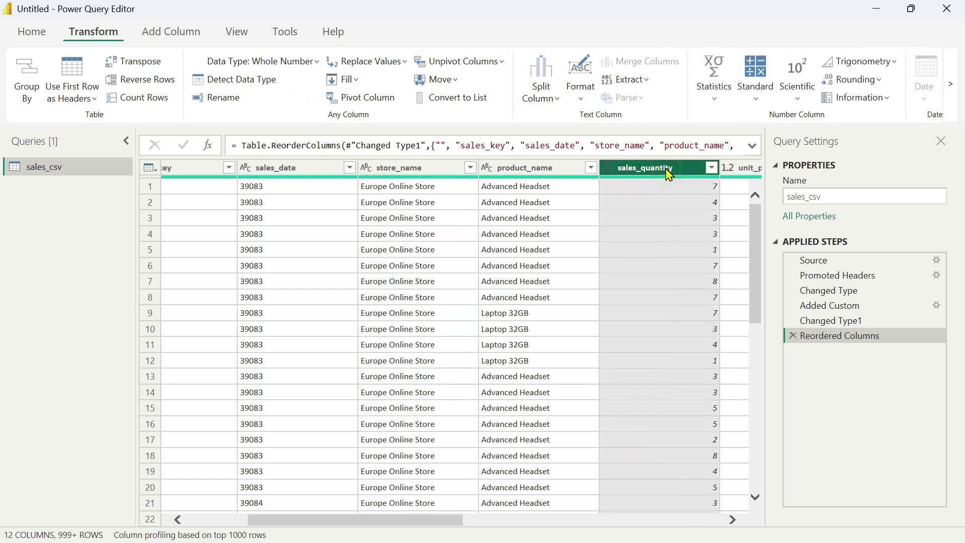
left_click(397, 171)
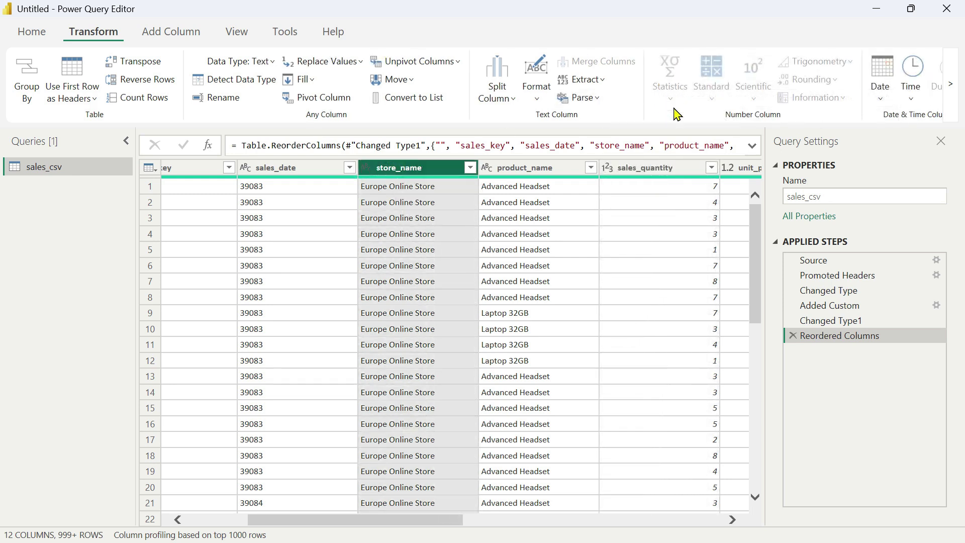
Display the Statistics operations available for the numeric sales_quantity column.
left_click_drag(421, 520, 493, 517)
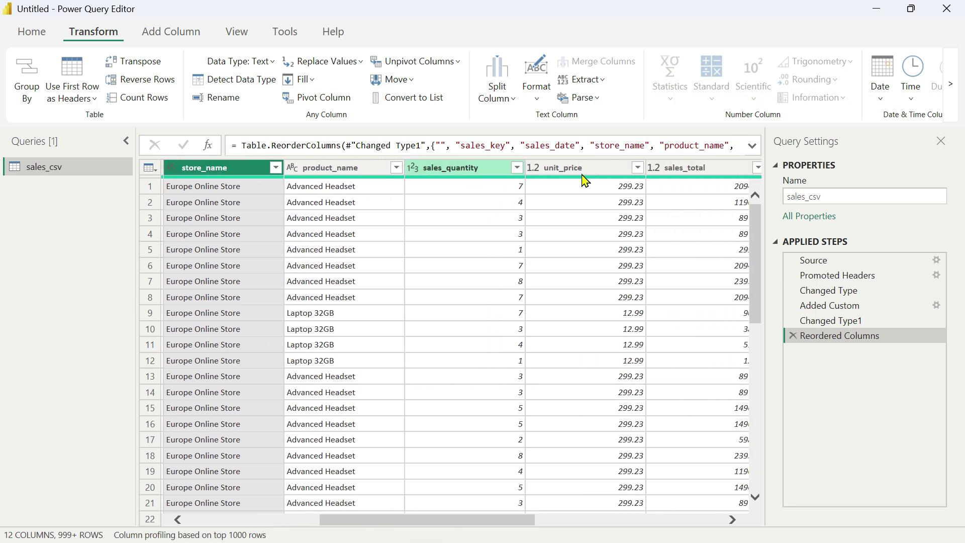
left_click(492, 173)
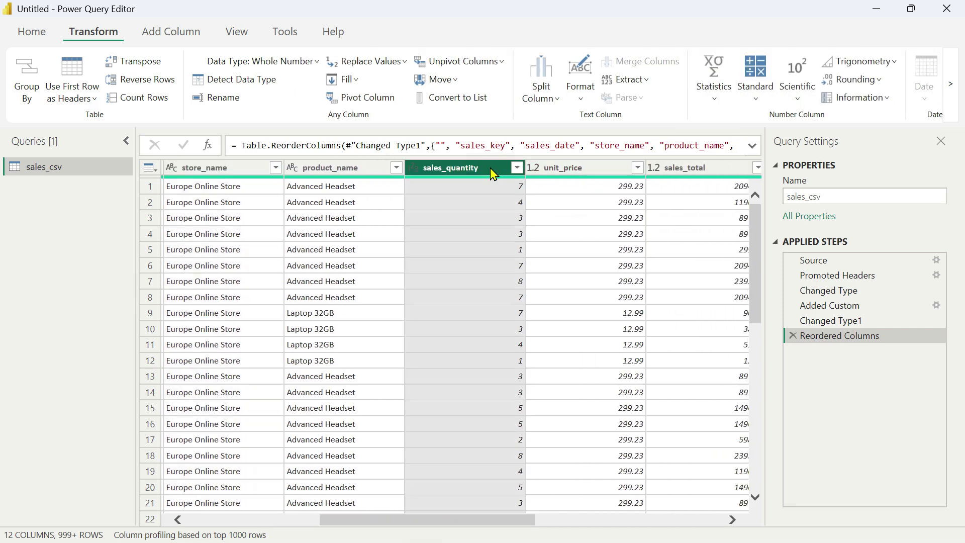
left_click(716, 101)
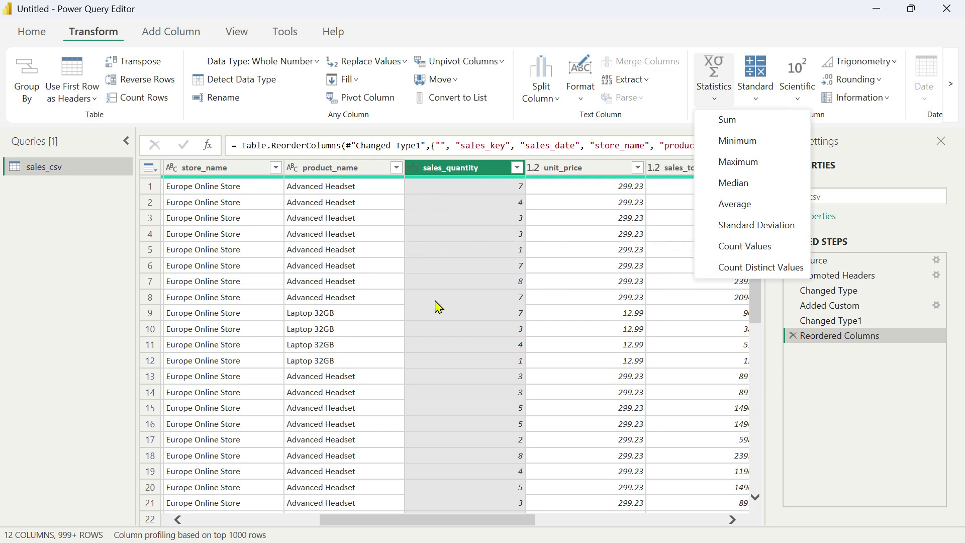
Count the values in the sales_quantity column and delete the resulting applied step to restore the table.
left_click(764, 249)
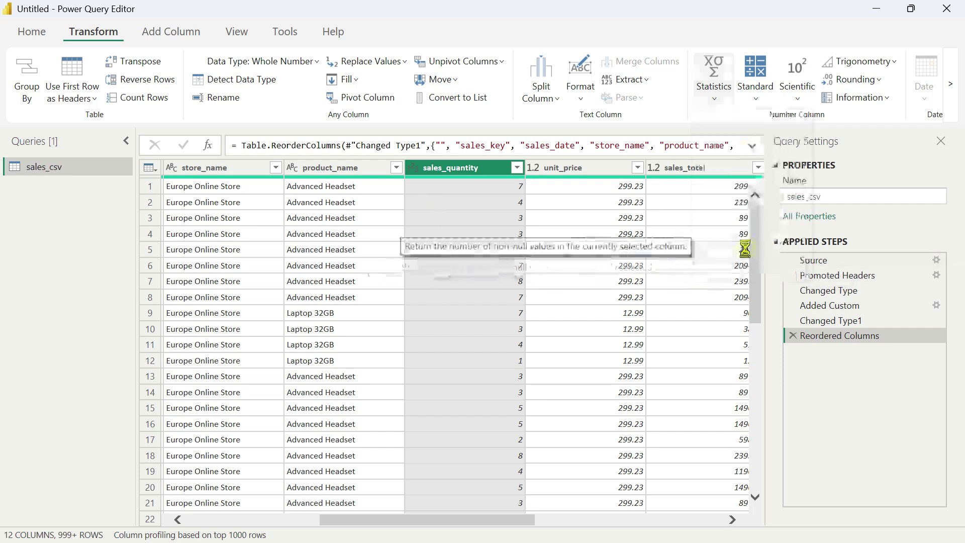
left_click_drag(166, 172, 139, 172)
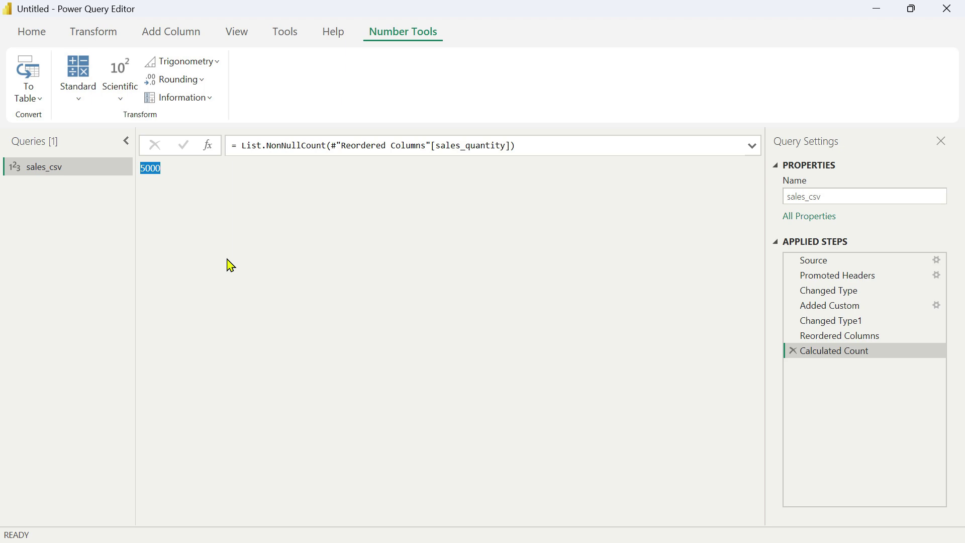
left_click(792, 351)
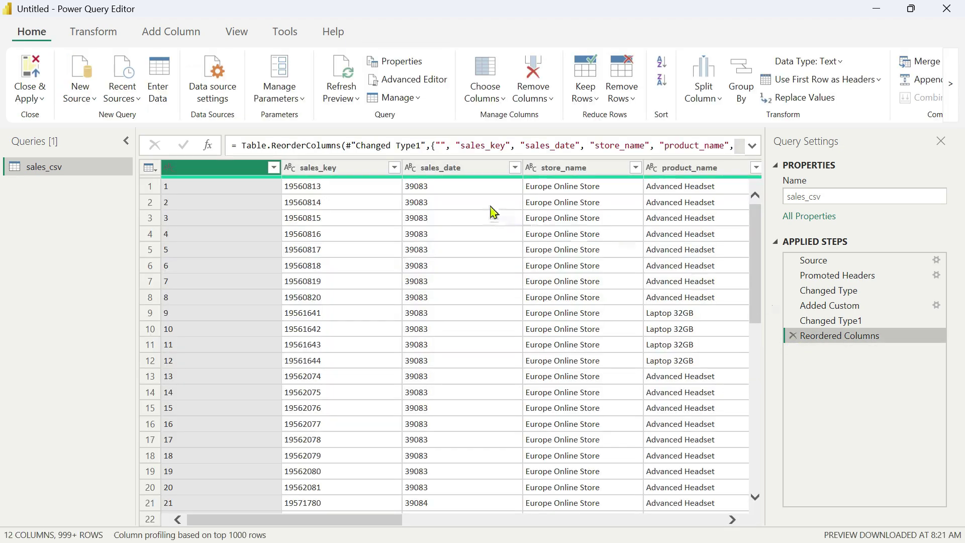
Count the distinct values in the sales_quantity column and remove that calculation from the applied steps.
left_click_drag(374, 525, 446, 525)
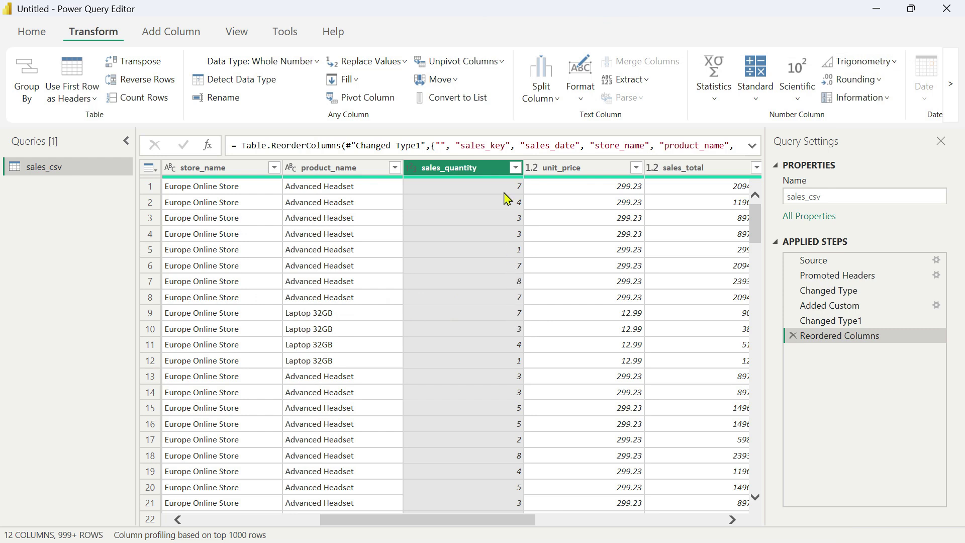
left_click(713, 95)
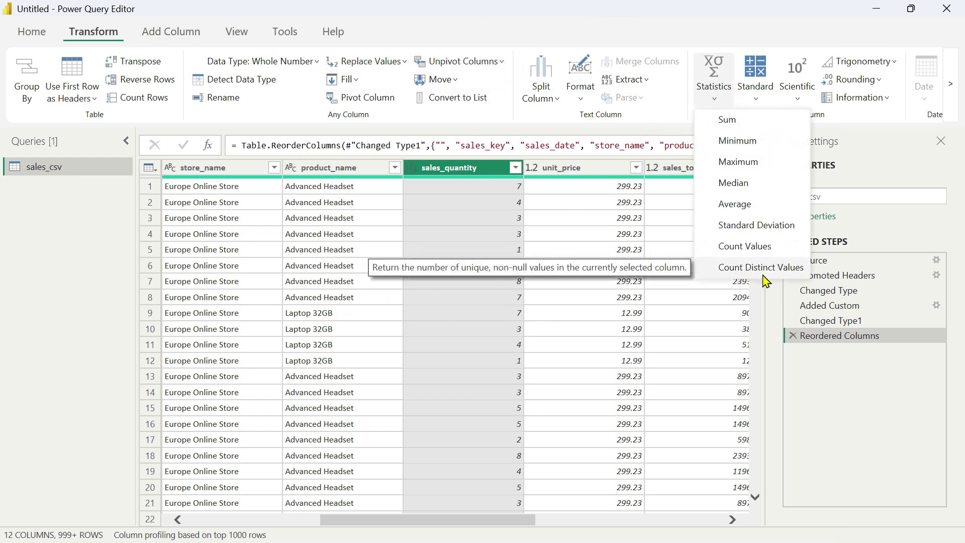
left_click(744, 271)
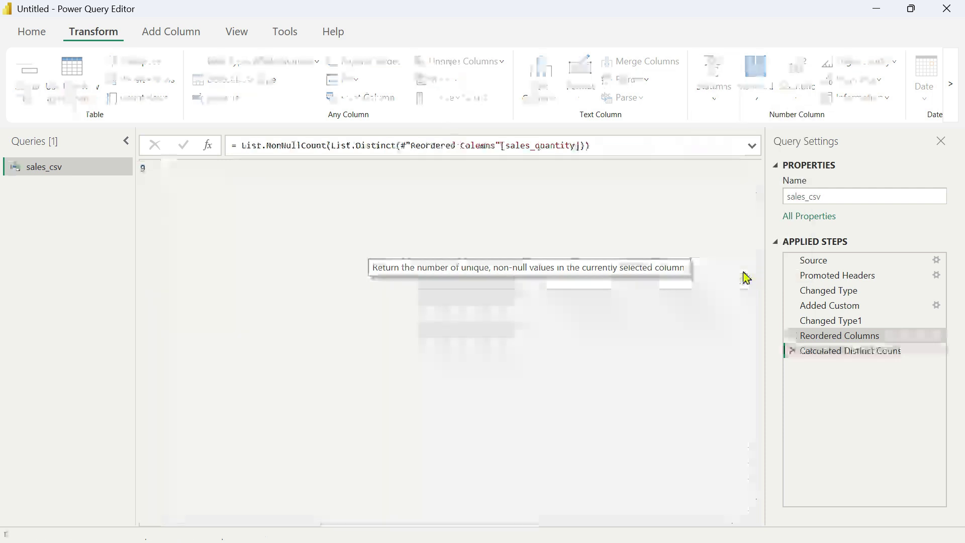
left_click(243, 260)
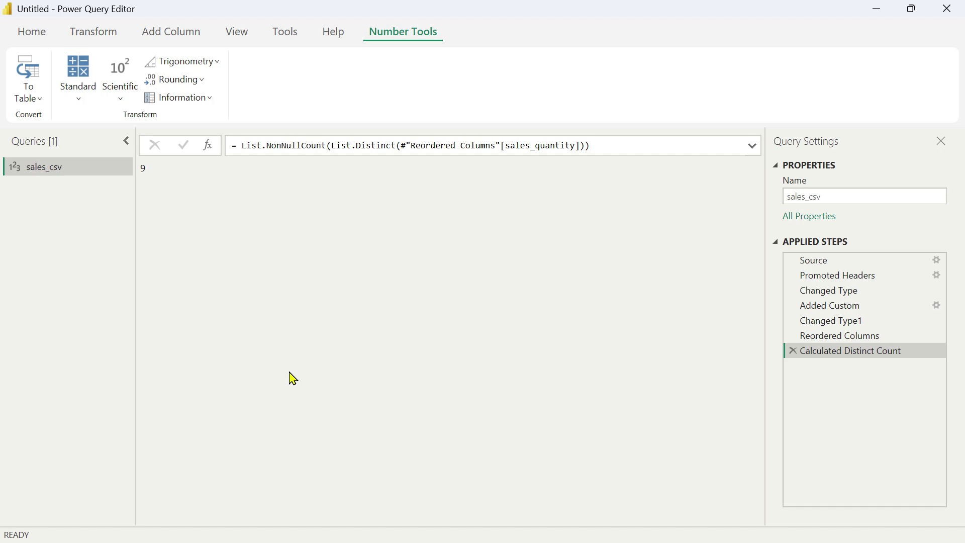
left_click(792, 351)
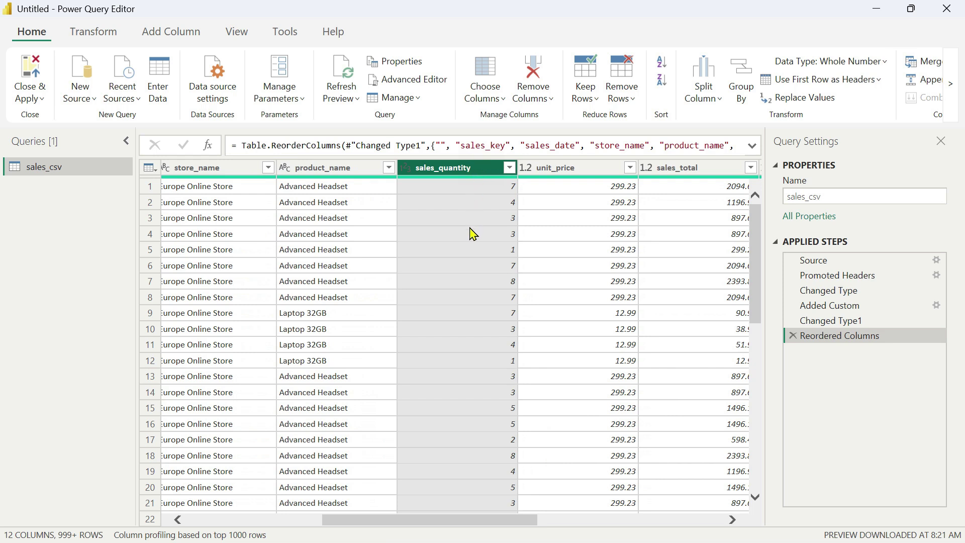
Load the complete list of distinct sales_quantity values for review and leave the column unfiltered.
left_click(509, 168)
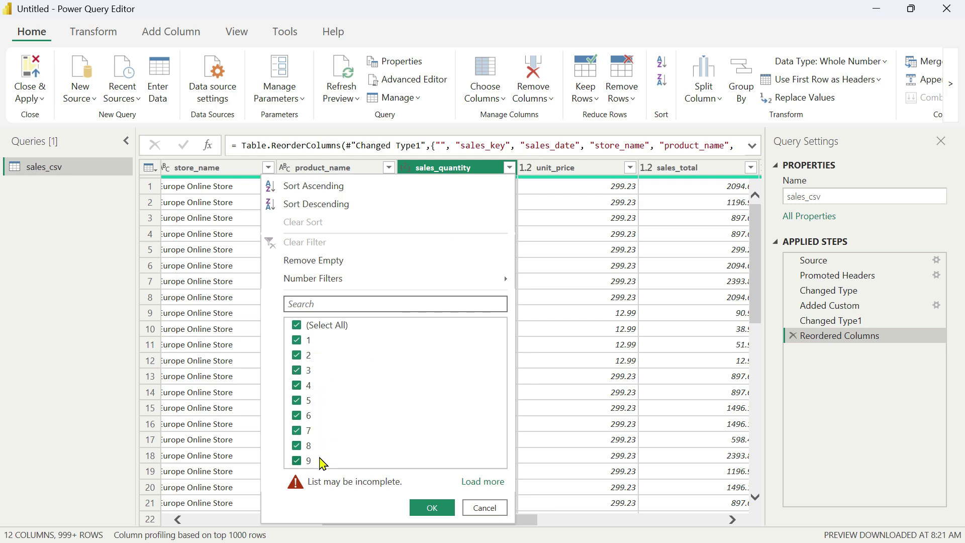
left_click(484, 481)
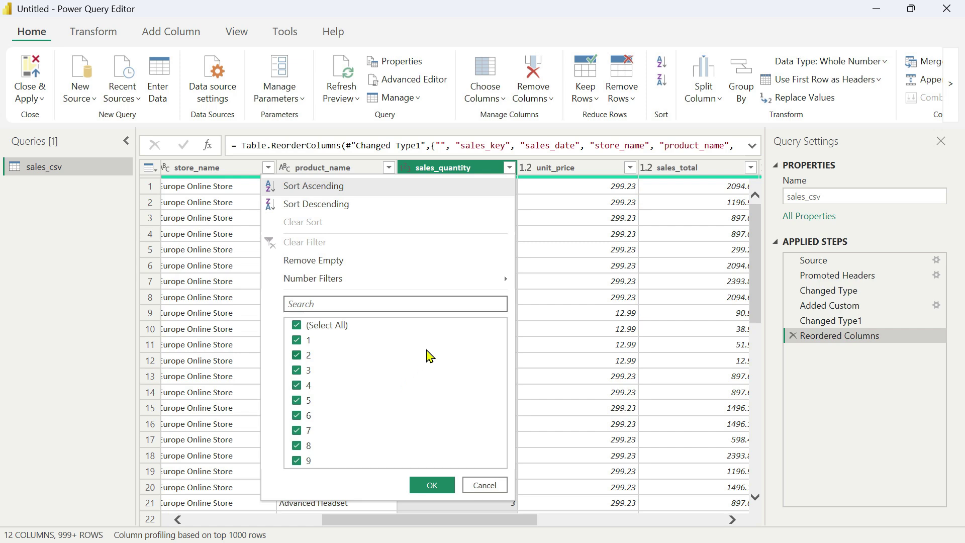
left_click(492, 486)
Check whether Statistics operations are available for the text column store_name.
left_click_drag(494, 521, 460, 525)
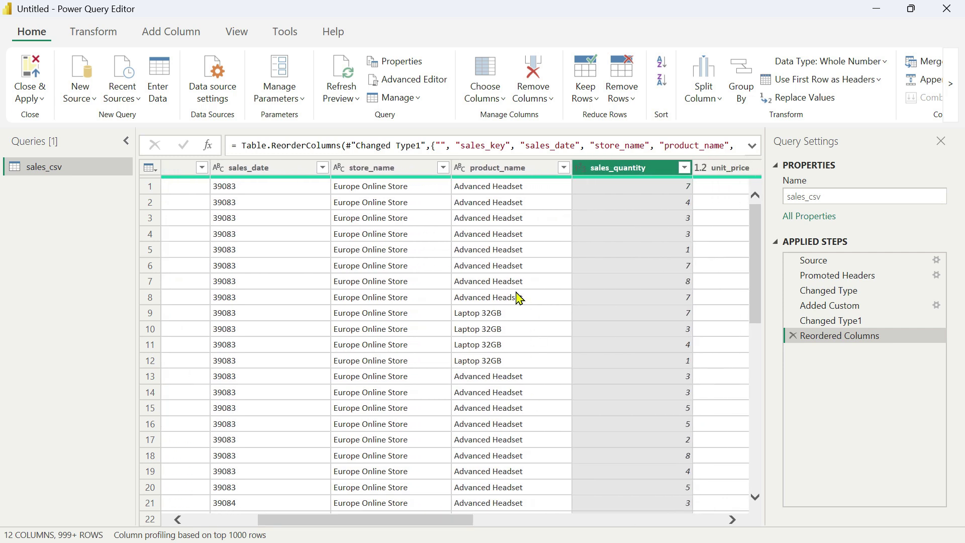
left_click(385, 170)
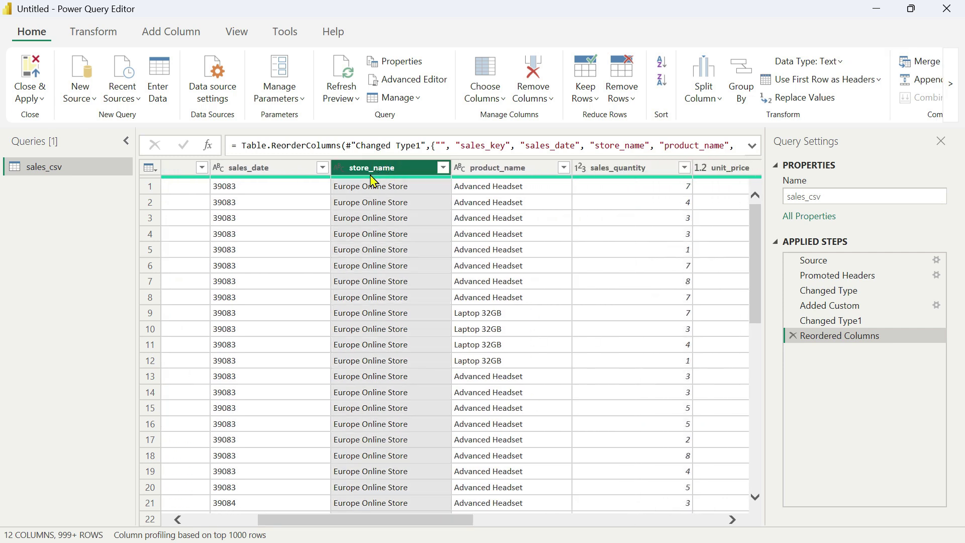
left_click(92, 35)
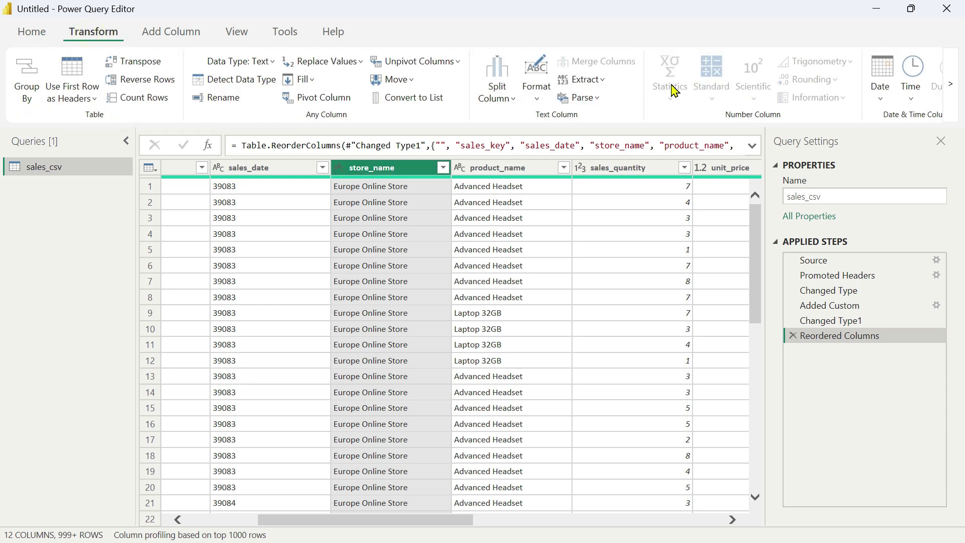